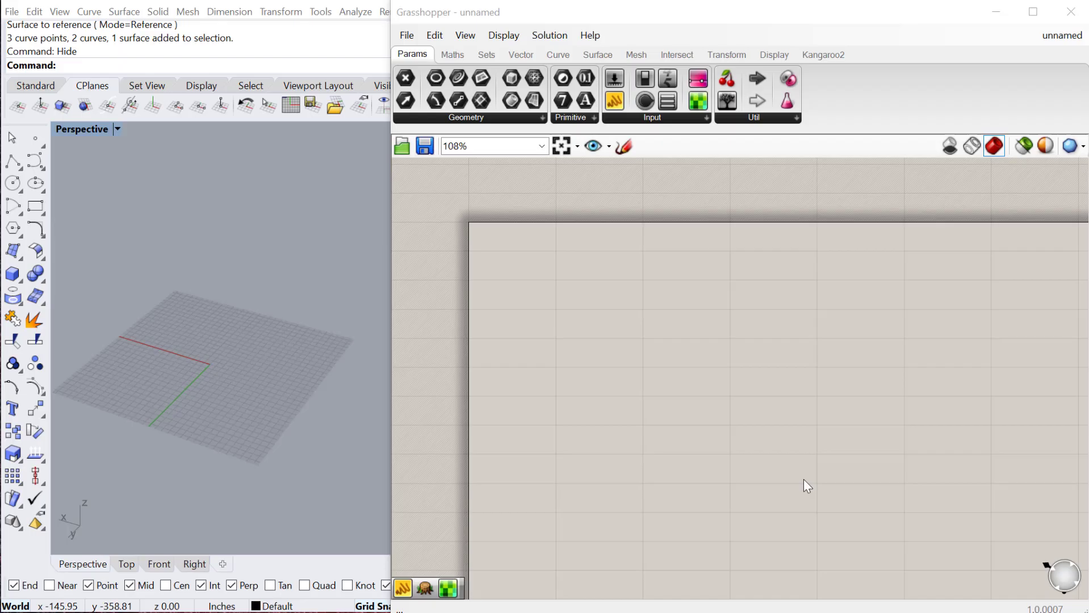
- Add a Graph Mapper from the 'grap' search and position it toward the upper middle of the canvas
double_click(605, 381)
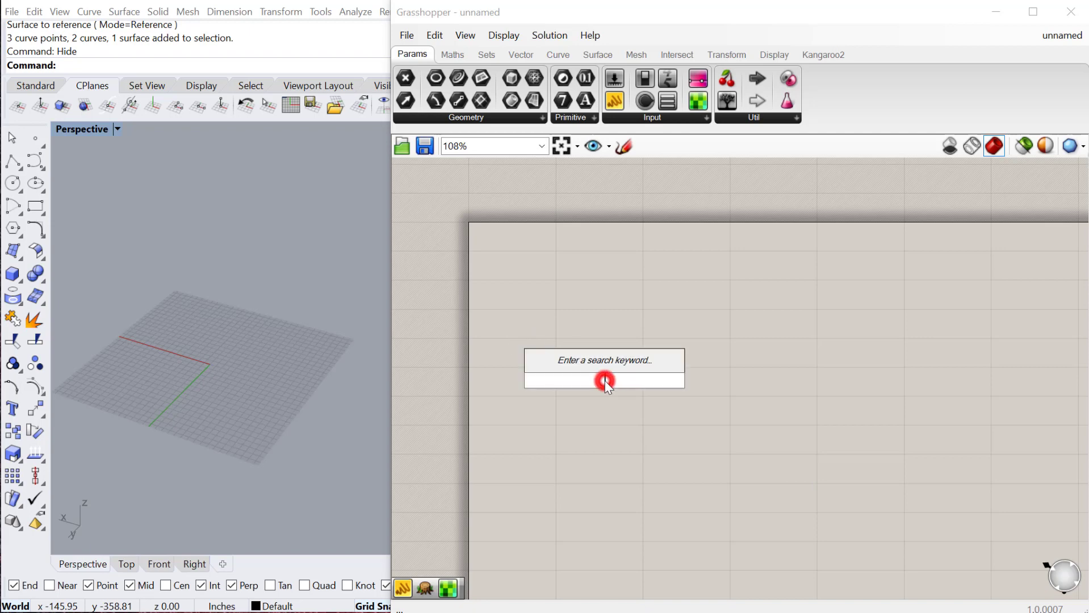
type("grap")
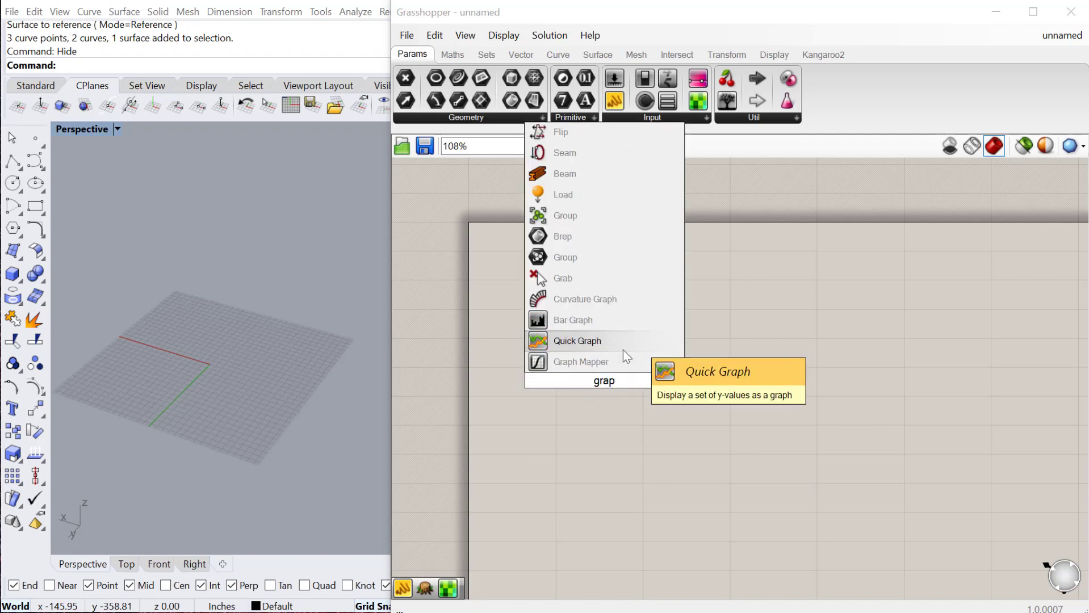
left_click(610, 362)
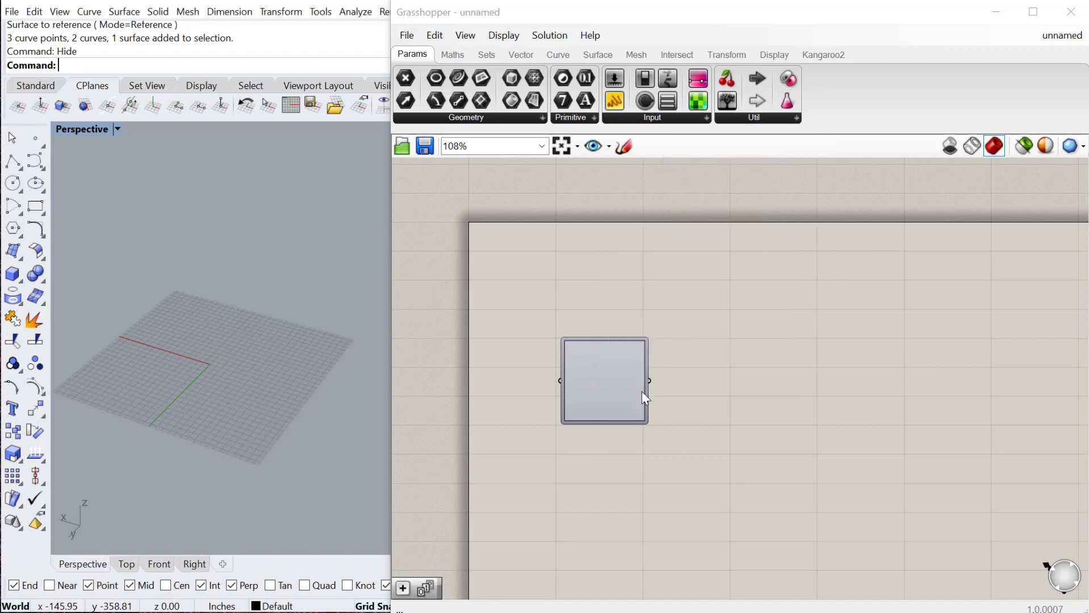
left_click_drag(607, 374, 673, 365)
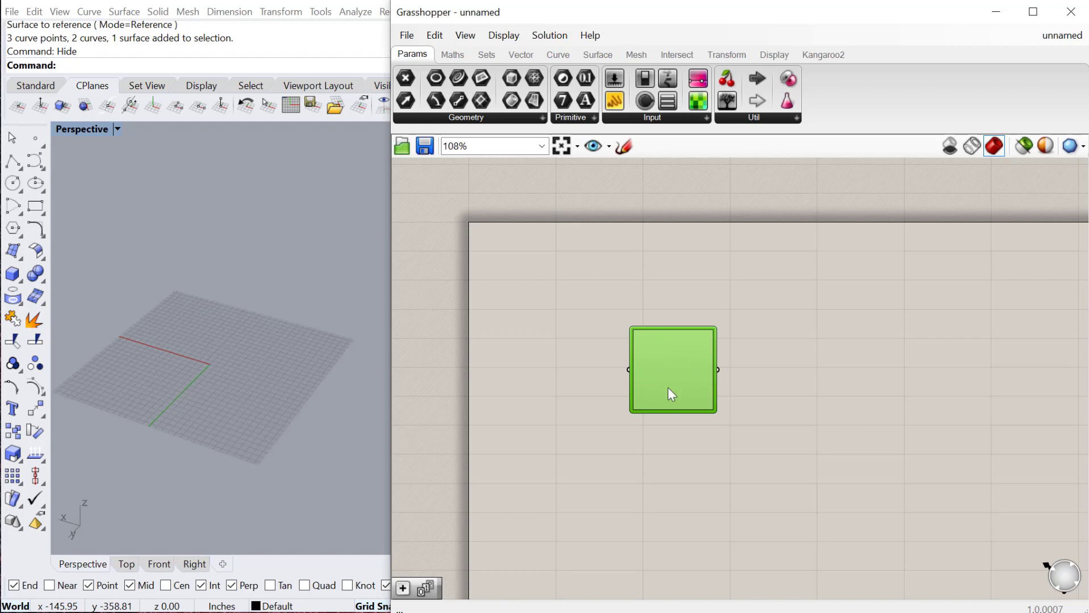
left_click_drag(662, 370, 699, 283)
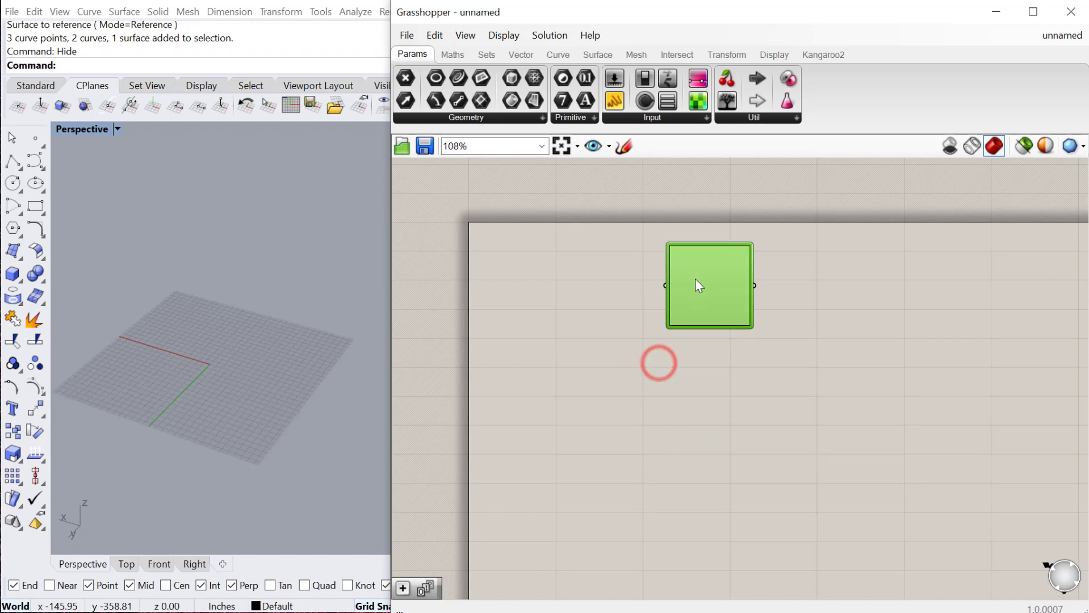
- Add a Range component to the left of the Graph Mapper
double_click(502, 294)
type("rang")
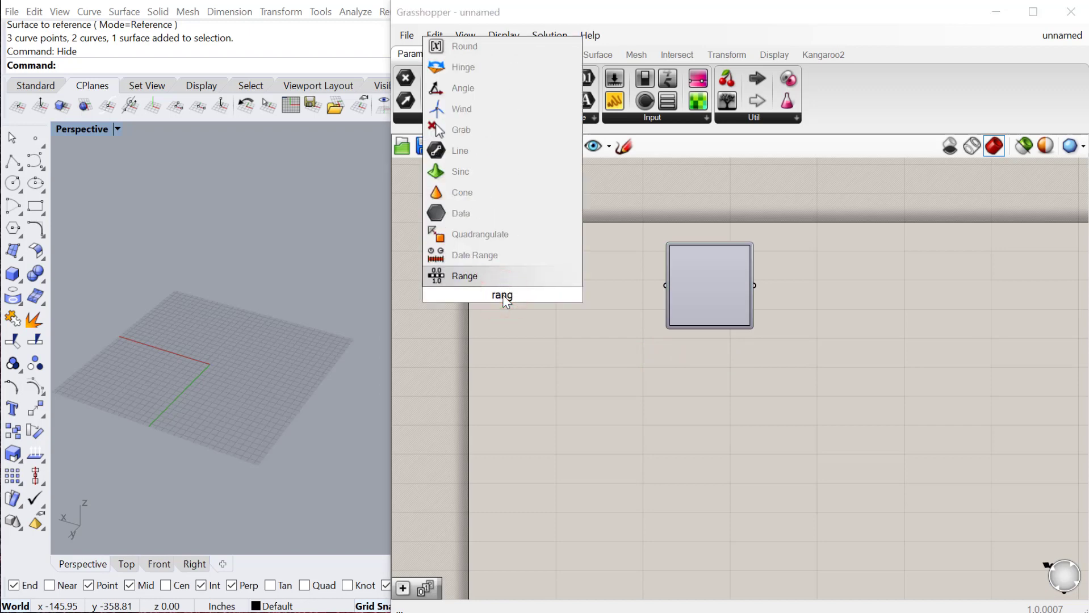
left_click(490, 276)
left_click_drag(511, 294, 580, 303)
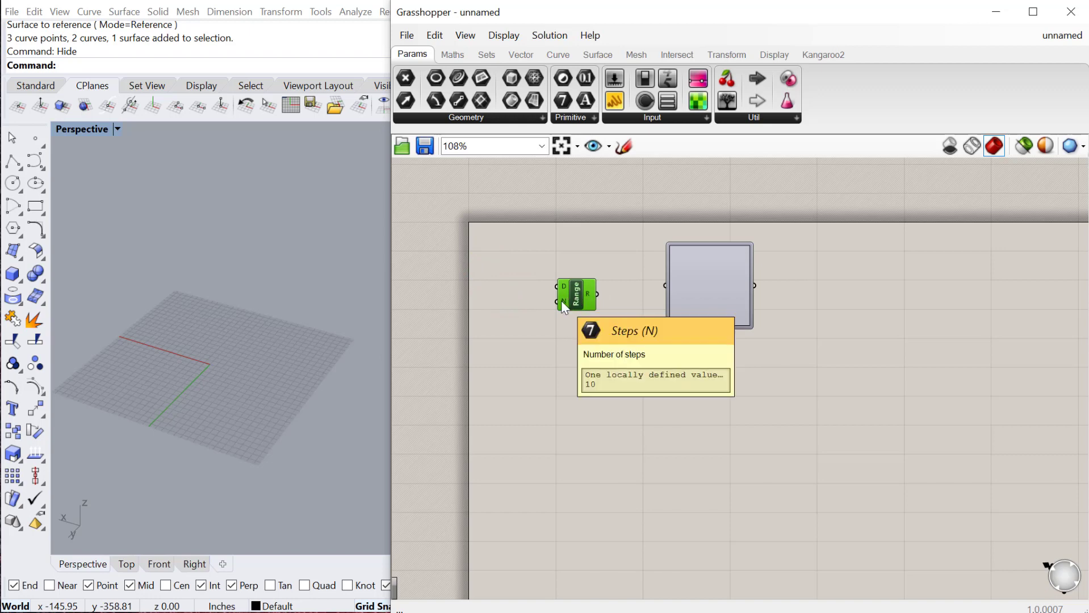
- Create a number slider with '1<' and wire it into the Range step count N
double_click(512, 373)
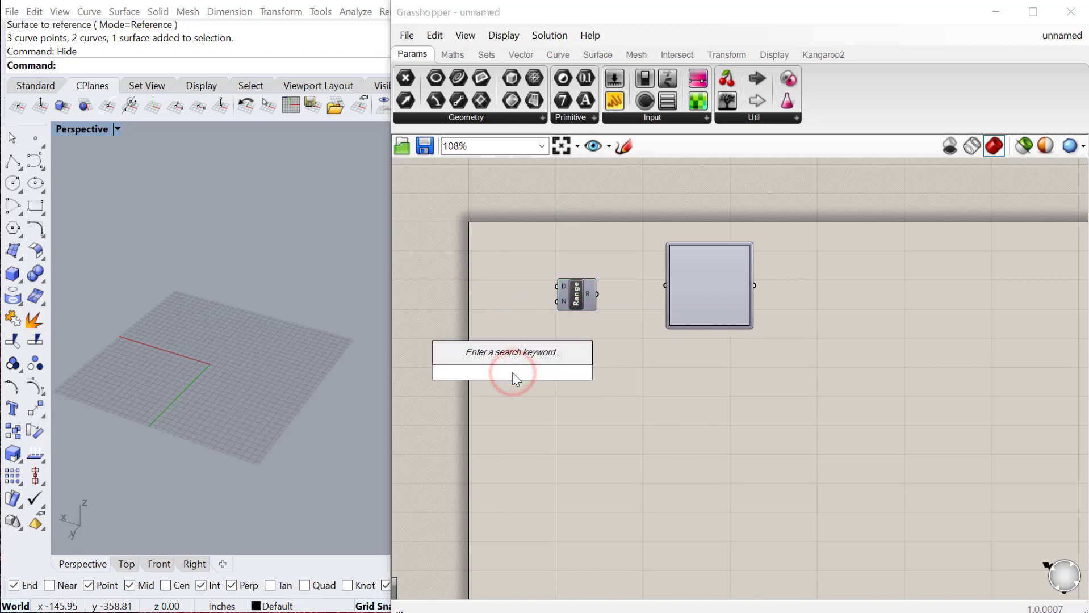
type("1<3")
key("Return")
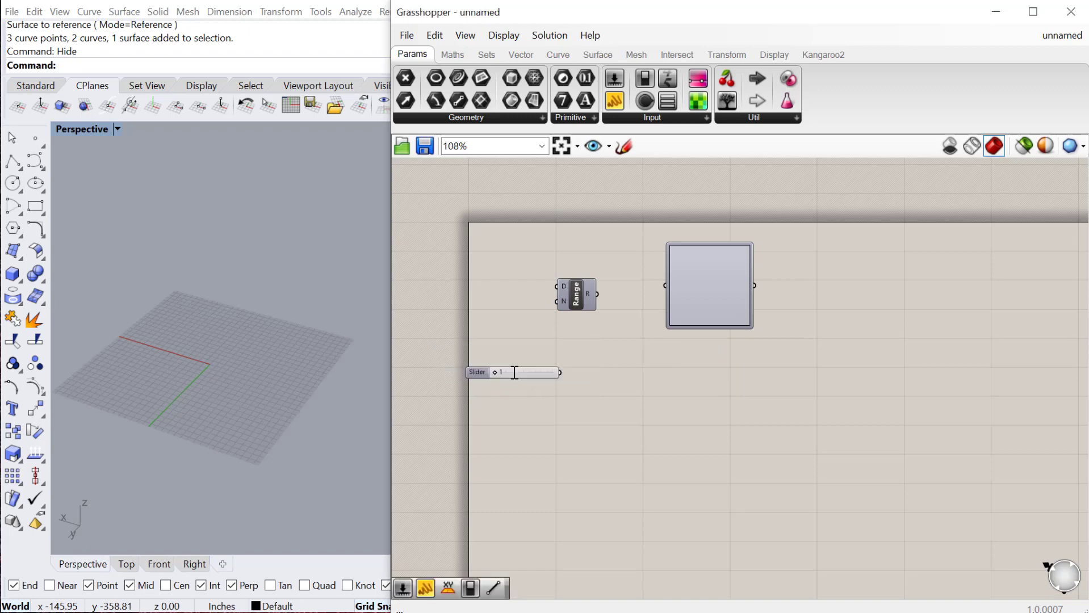
left_click_drag(559, 373, 584, 296)
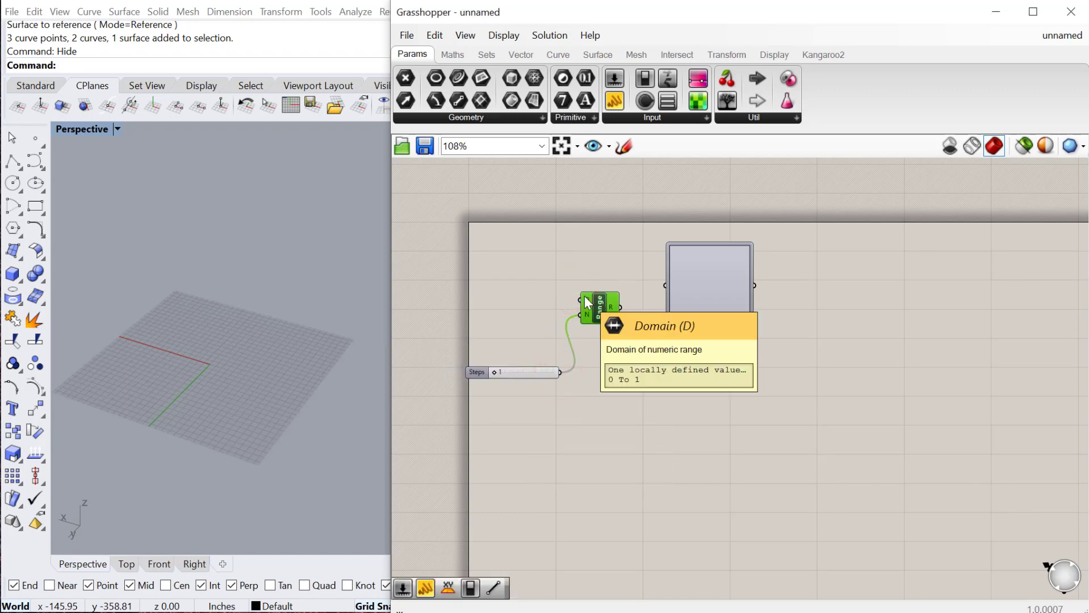
- Add a Panel and connect the Range R output into it
double_click(628, 392)
type("pa")
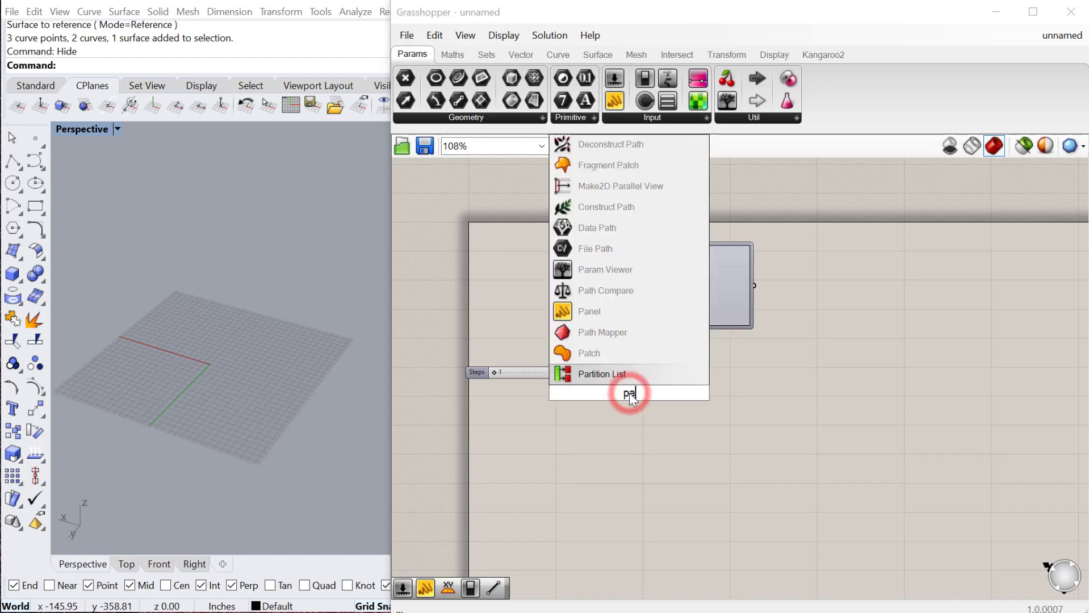
type("n")
key("Return")
left_click(606, 378)
left_click_drag(623, 306, 592, 389)
left_click_drag(619, 307, 641, 373)
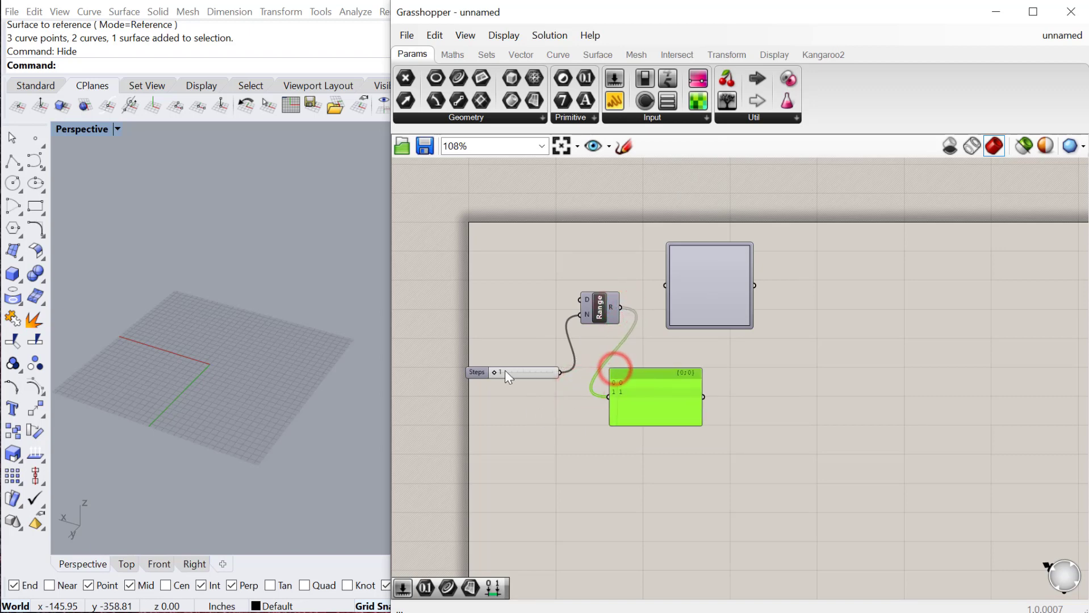
- Set the Steps slider to 10, lengthen the panel to show all values, and shift the Graph Mapper right
left_click_drag(494, 373, 504, 373)
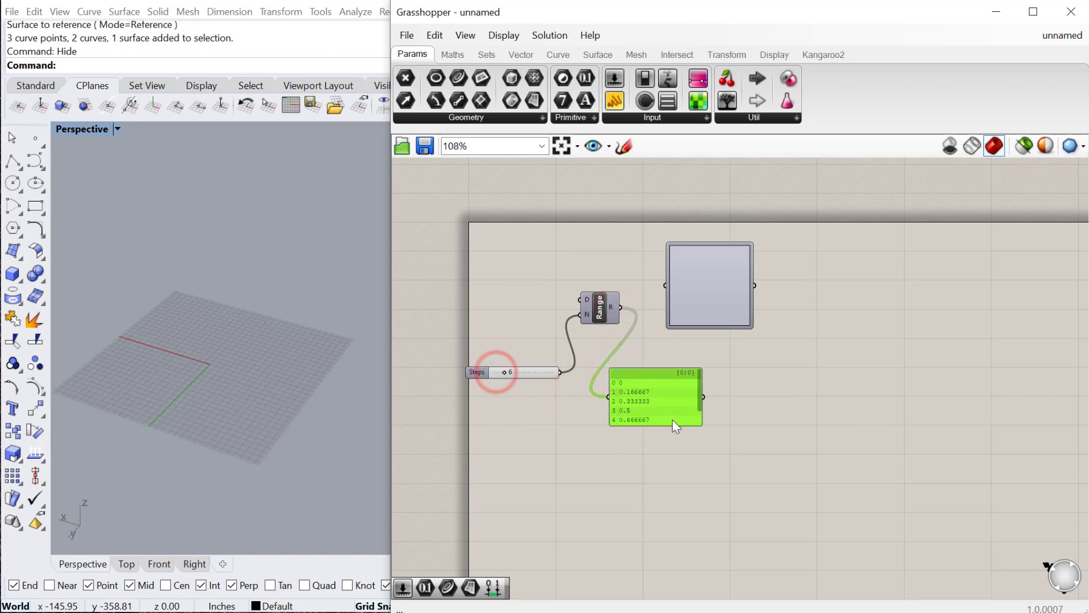
left_click_drag(672, 423, 672, 525)
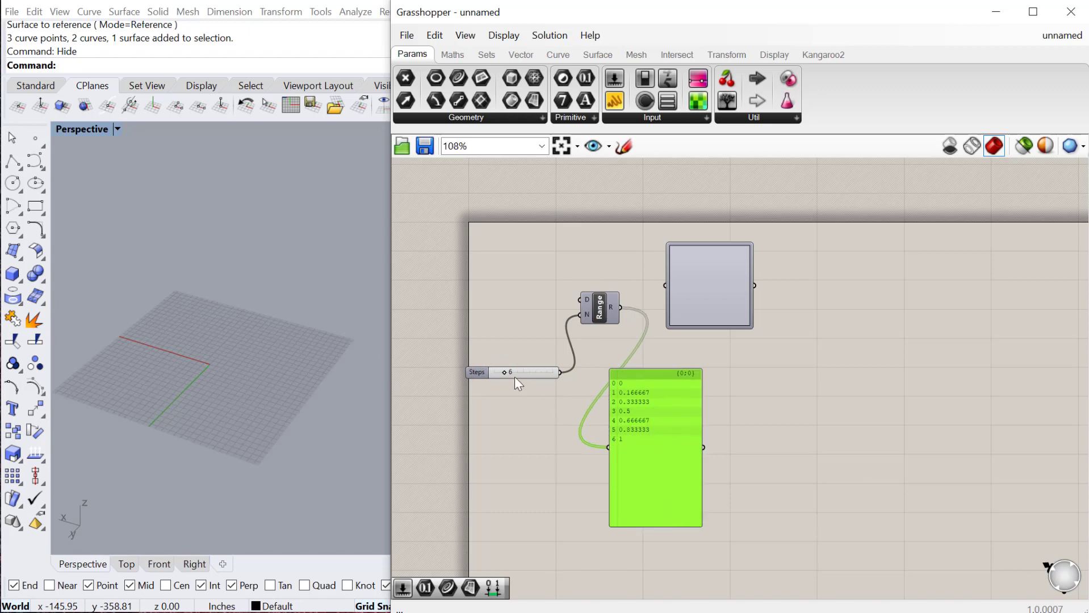
left_click_drag(504, 372, 512, 373)
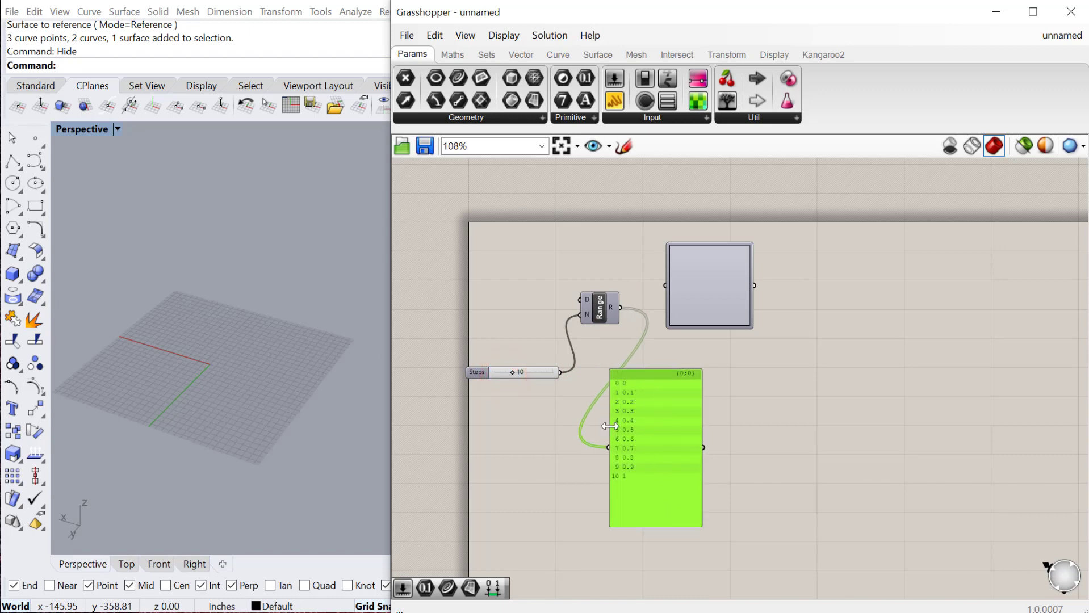
left_click_drag(697, 287, 795, 308)
- Switch the Graph Mapper to a Bezier graph and drag both handles into an S-curve
right_click(781, 307)
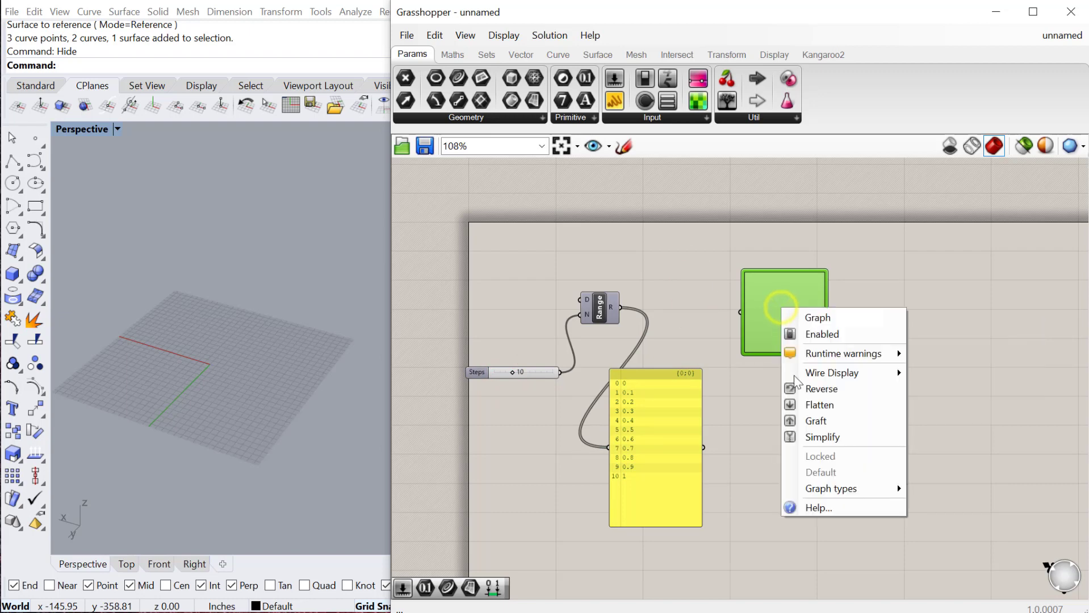
mouse_move(821, 488)
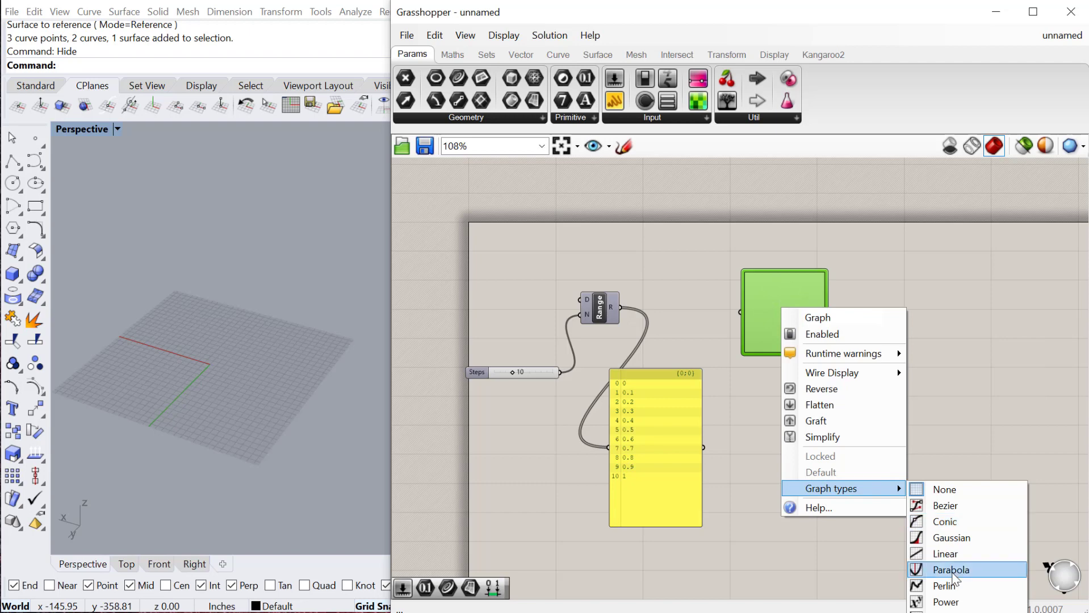
left_click(946, 509)
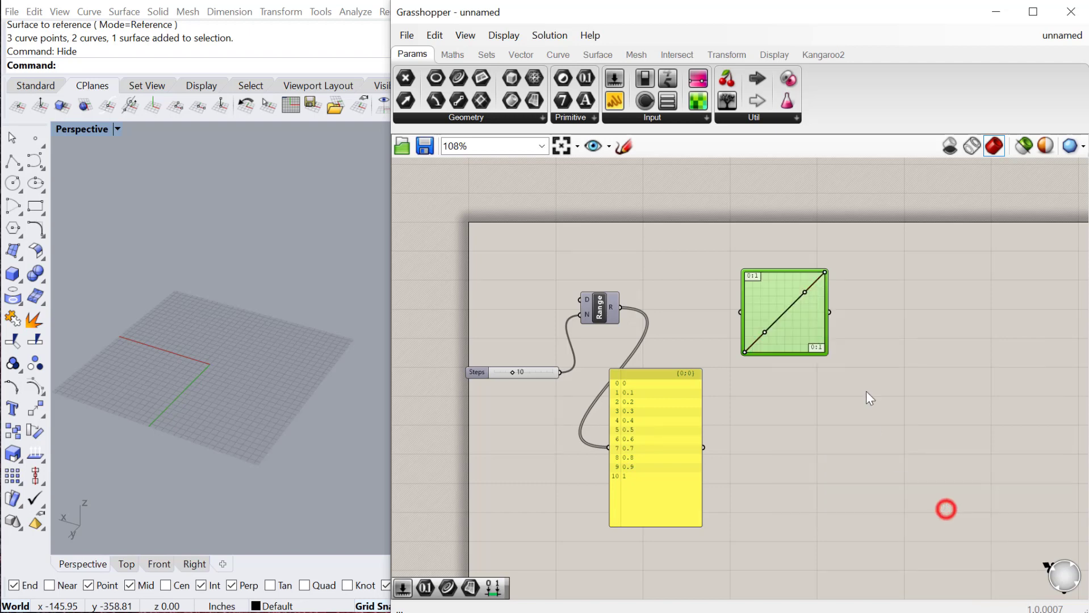
left_click_drag(801, 290, 778, 285)
left_click_drag(766, 332, 784, 342)
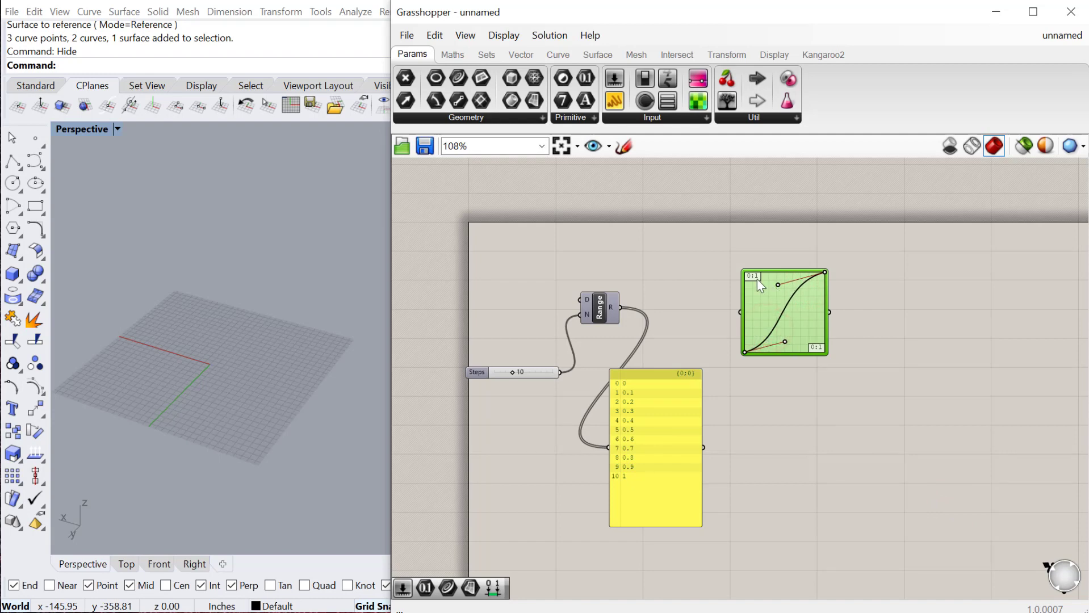
scroll(762, 289, "up", 2)
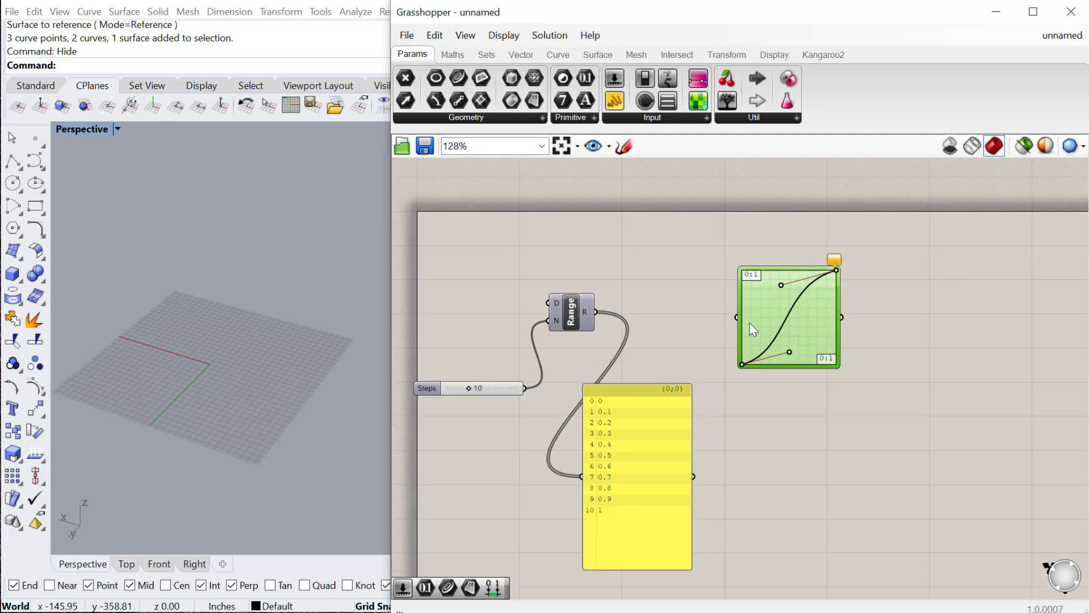
double_click(748, 321)
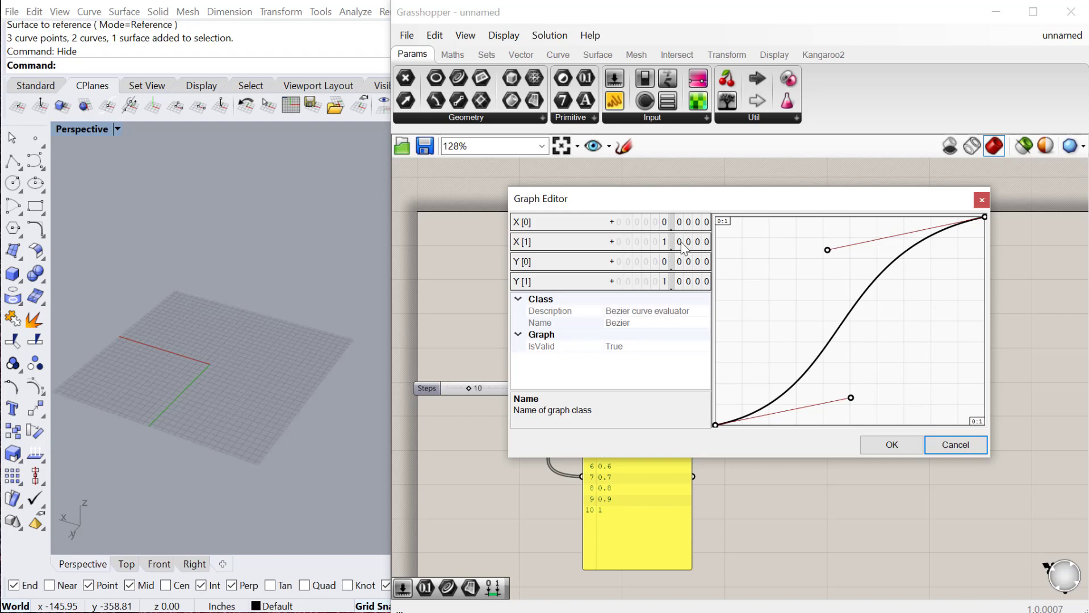
left_click(960, 443)
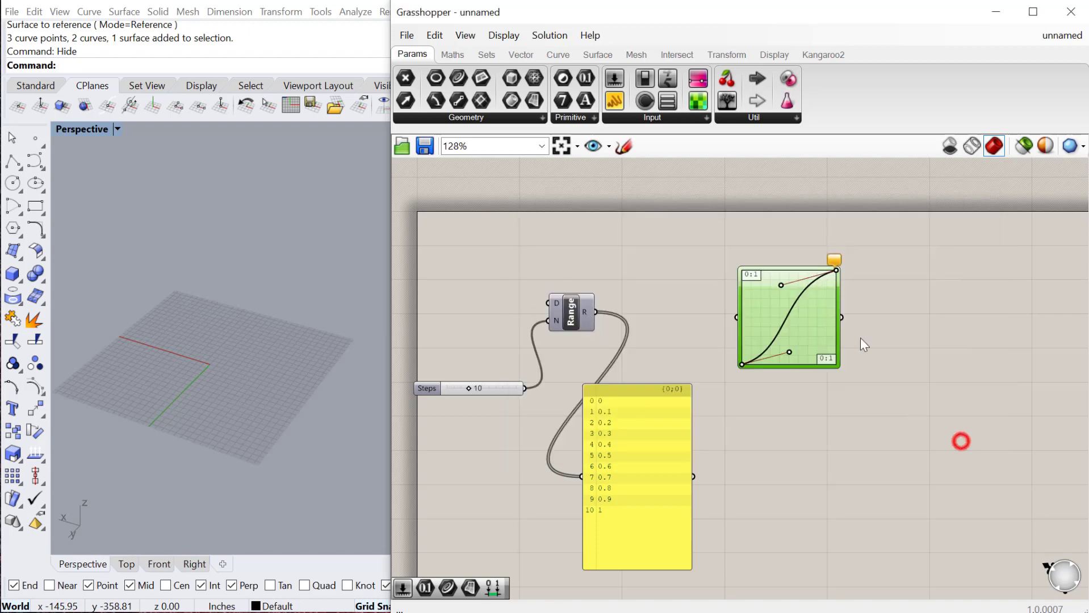
right_click_drag(746, 417, 787, 389)
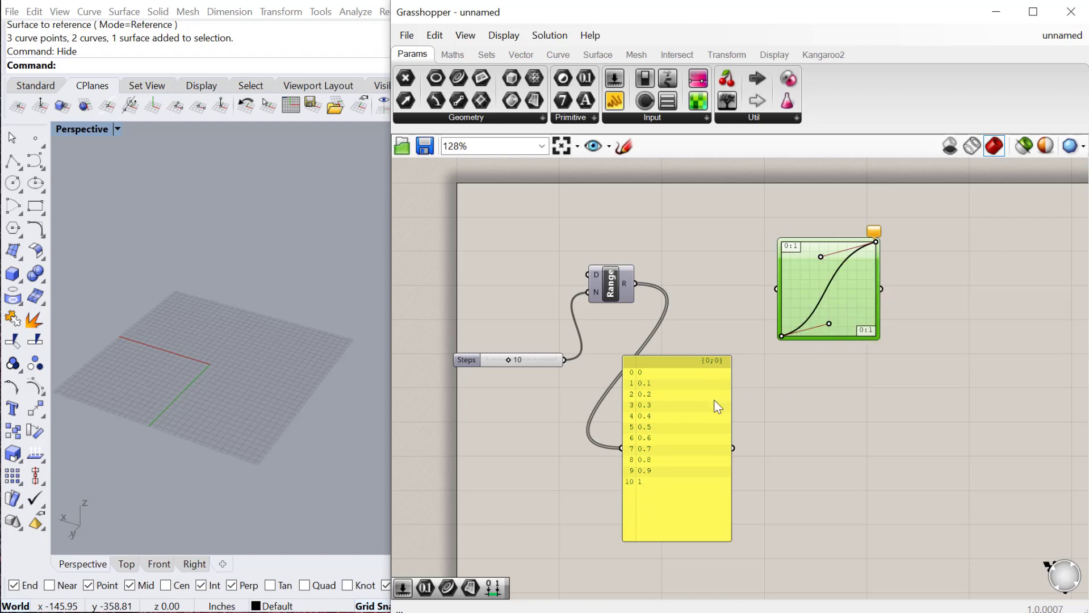
- Feed Range R into the Graph Mapper and show its eleven remapped values in a new panel
left_click_drag(689, 411, 695, 409)
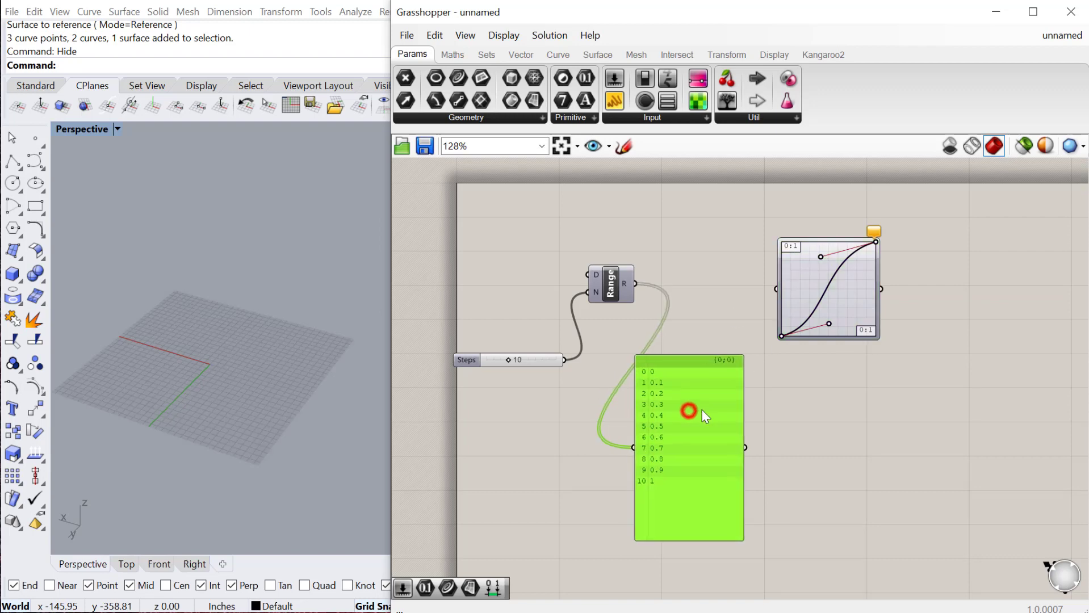
left_click_drag(637, 285, 776, 288)
double_click(885, 372)
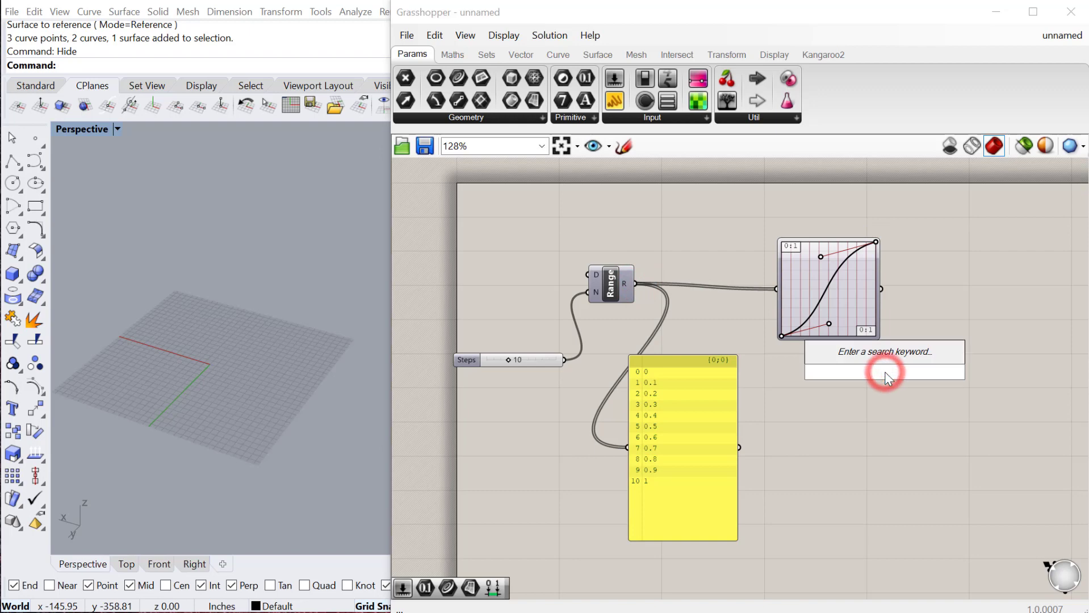
type("pane")
left_click(841, 354)
left_click_drag(870, 378, 900, 380)
left_click_drag(878, 286, 975, 526)
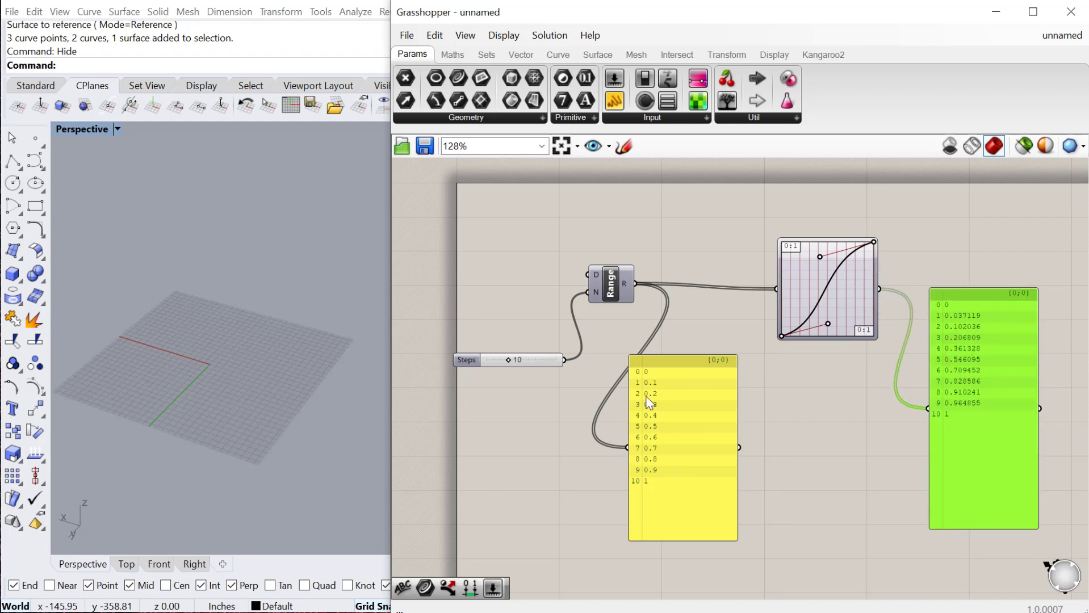
left_click_drag(672, 368, 697, 364)
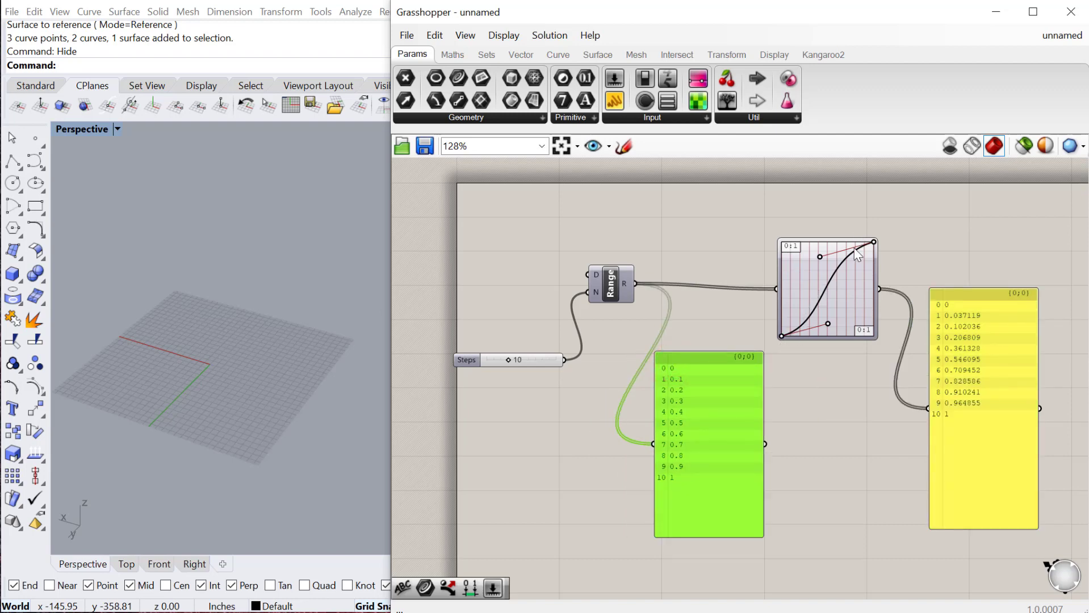
scroll(663, 410, "up", 1)
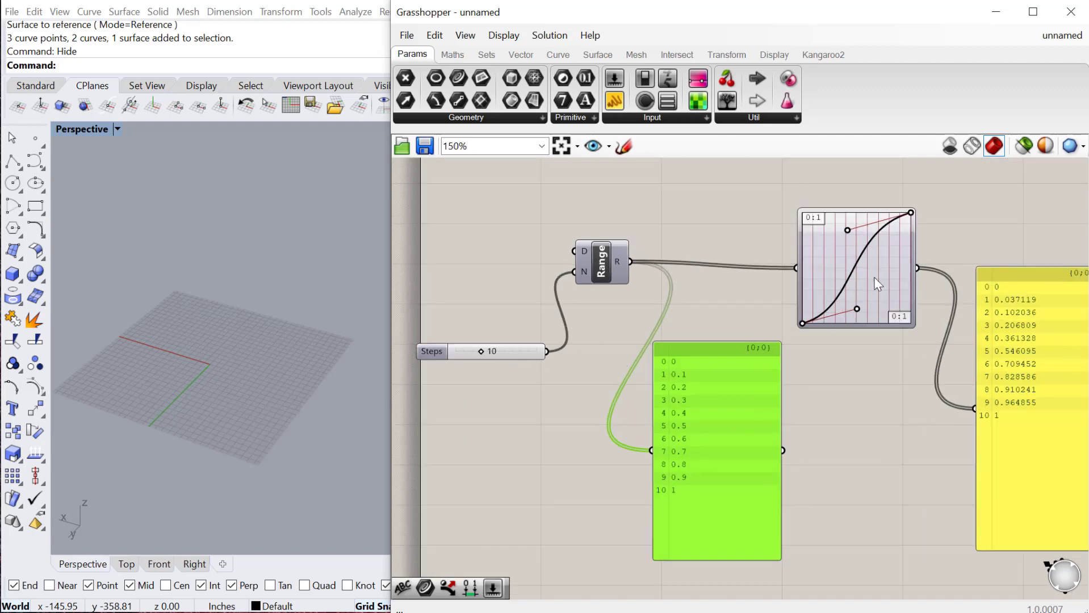
scroll(869, 281, "up", 1)
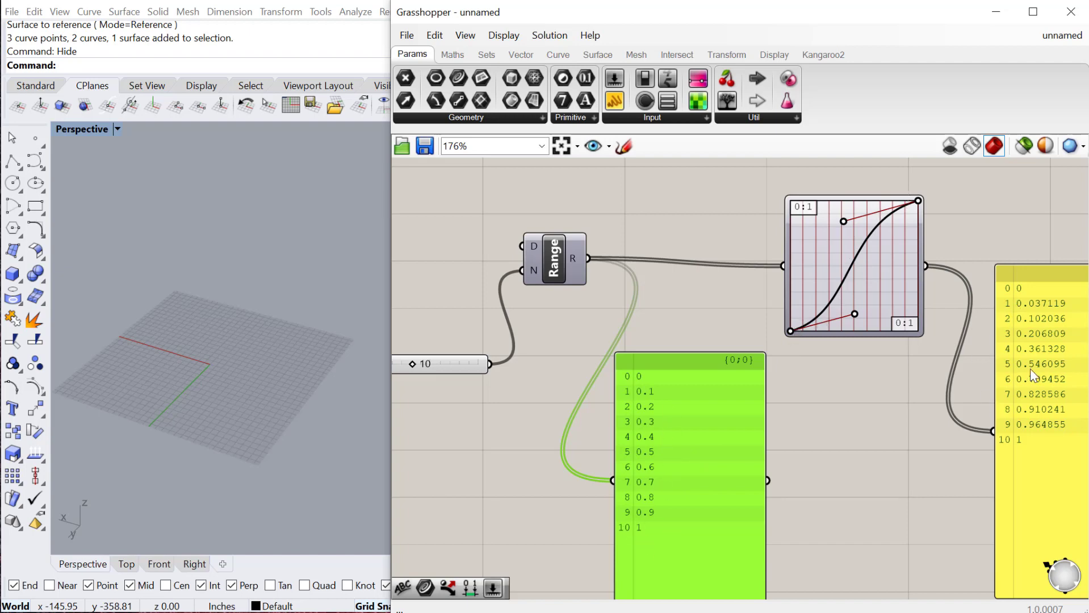
right_click_drag(890, 453, 839, 393)
scroll(826, 445, "down", 1)
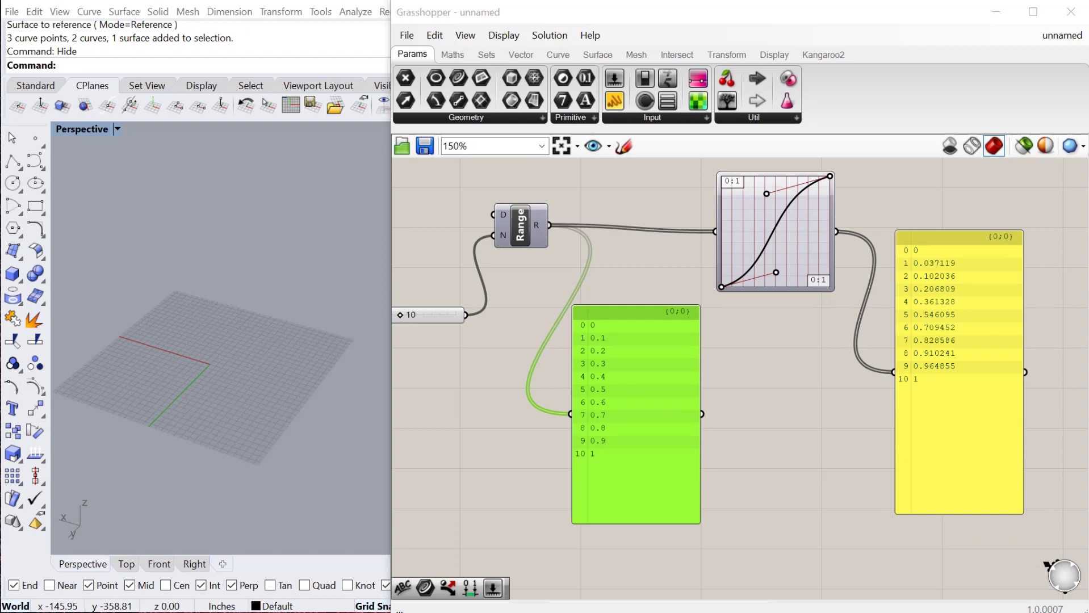
scroll(745, 377, "down", 2)
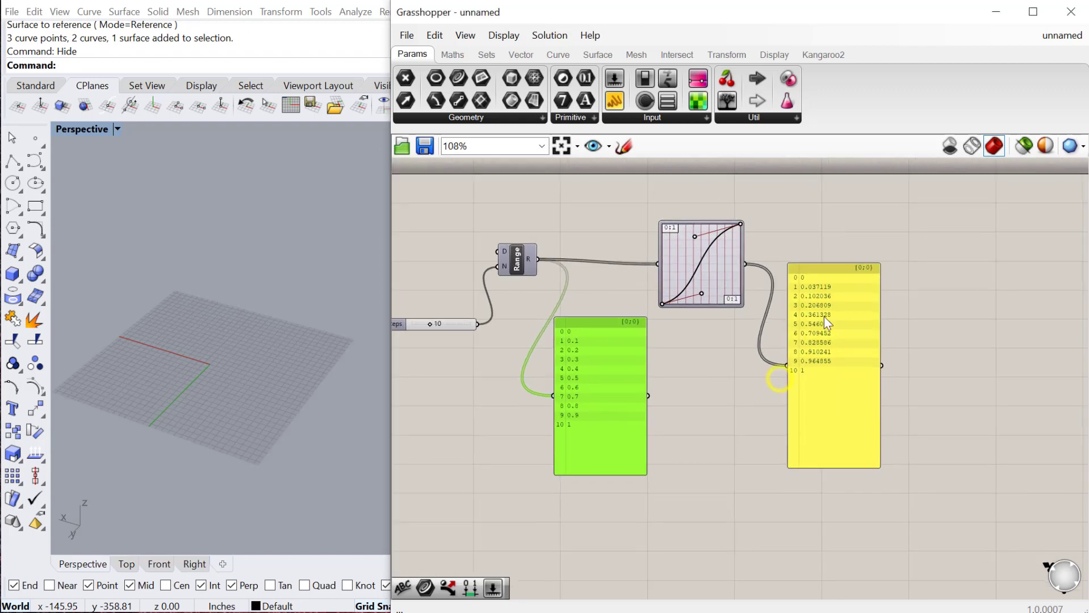
- Add a Construct Point component and feed the Graph Mapper values into its Y input
double_click(927, 331)
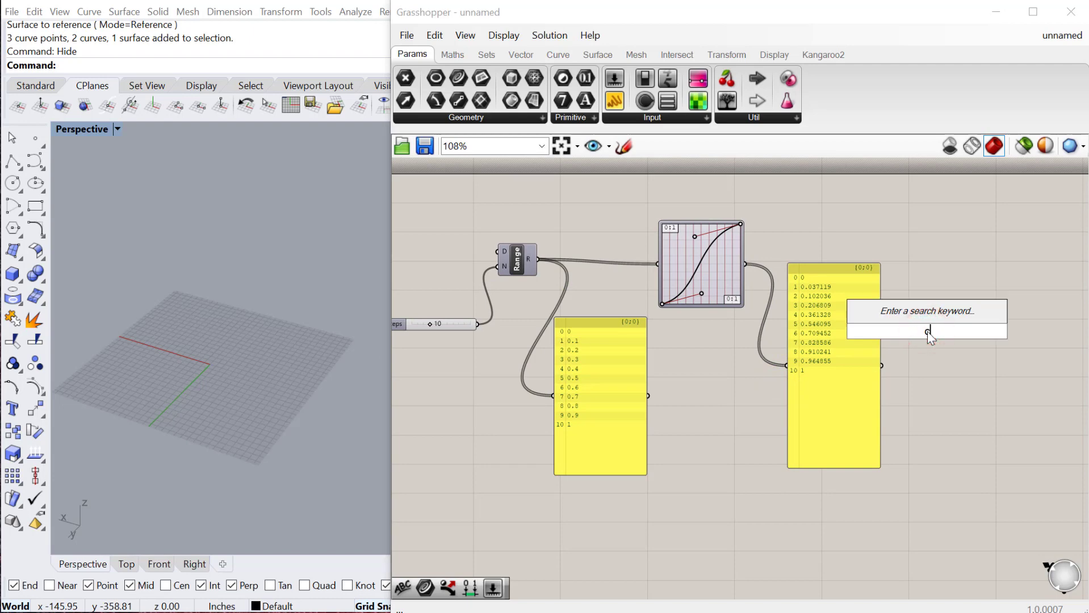
type("const")
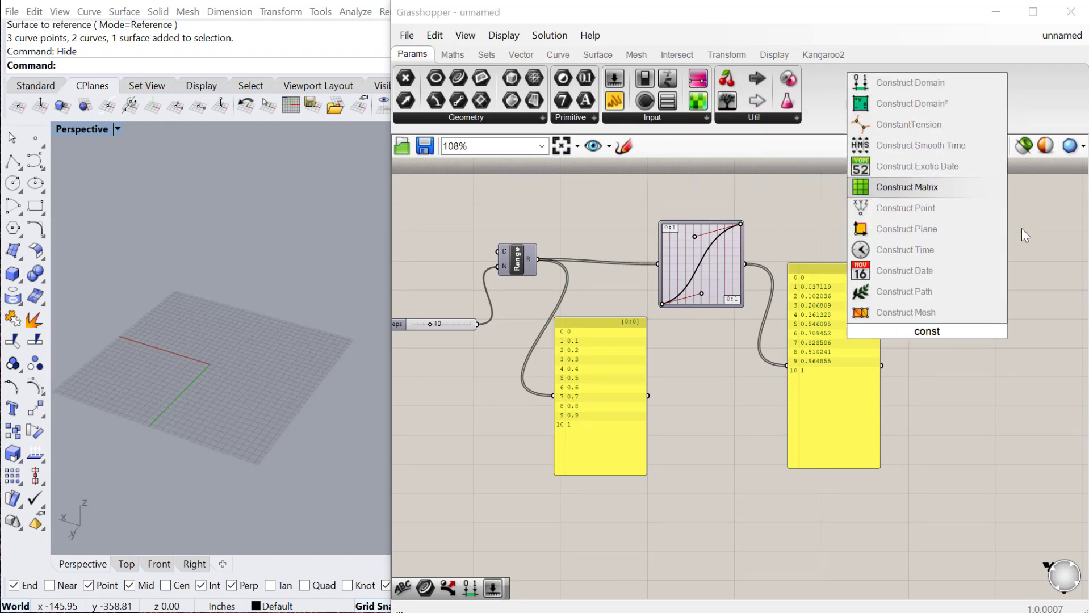
type("r")
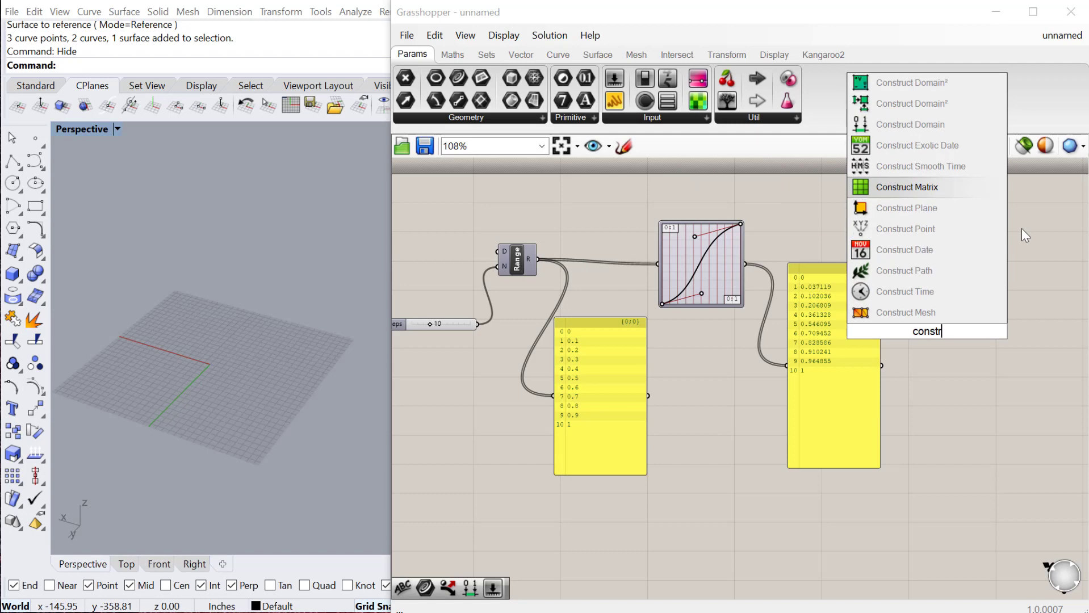
left_click(905, 227)
left_click_drag(924, 331, 931, 302)
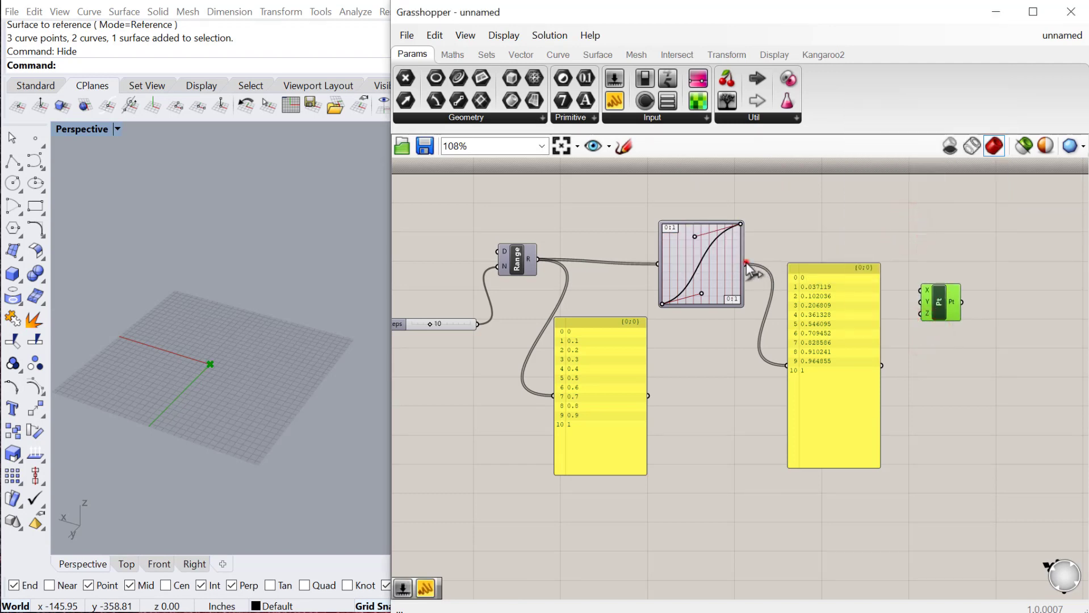
left_click_drag(745, 264, 920, 302)
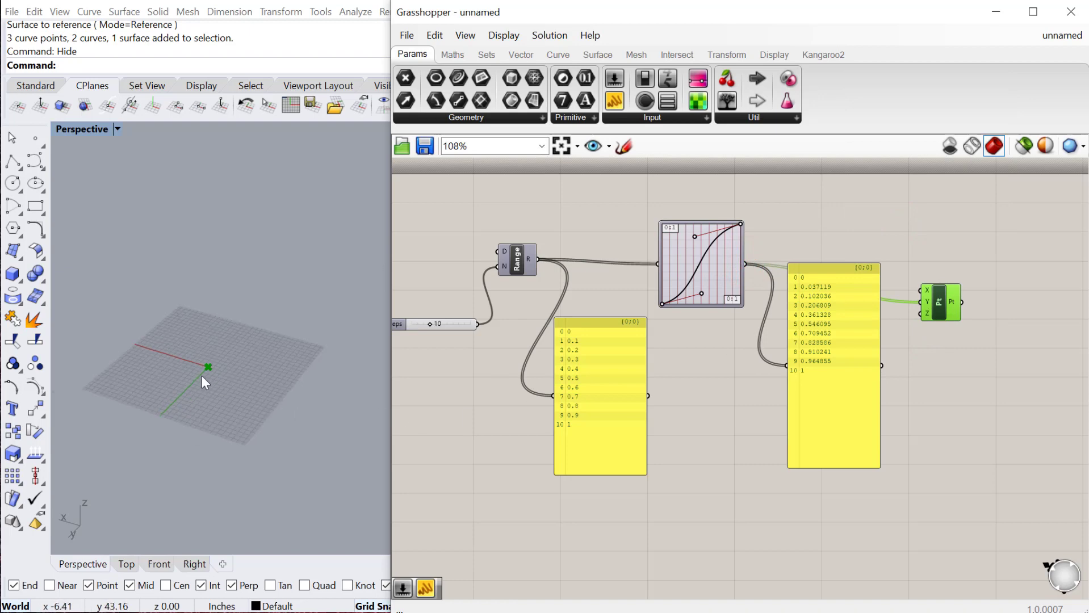
right_click_drag(247, 371, 214, 385)
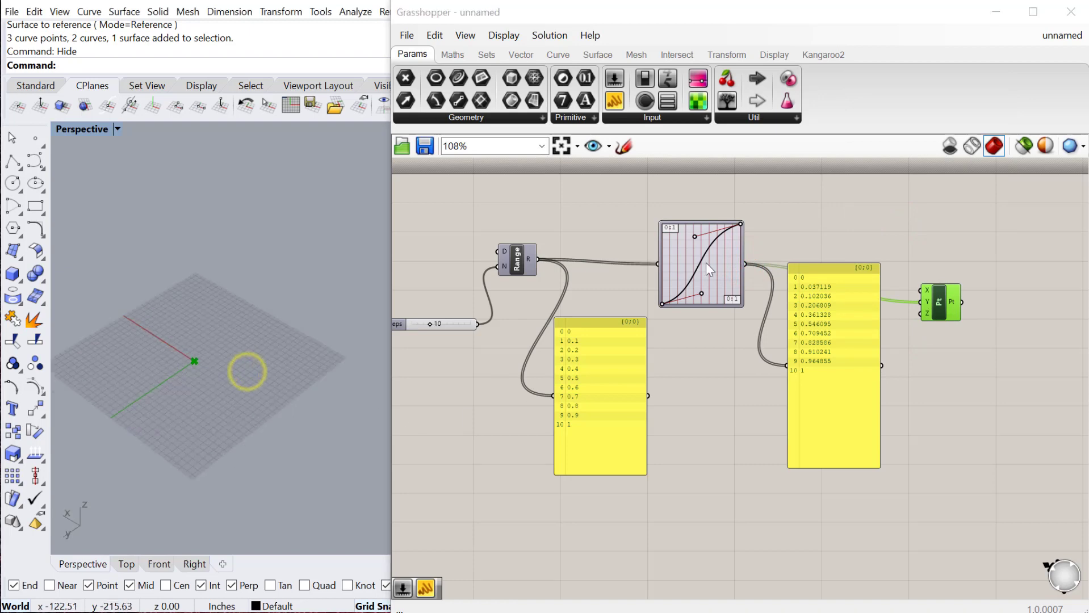
- Feed the Range values into the point's X input and zoom in on the points in Rhino
left_click(934, 299)
left_click_drag(934, 299, 950, 235)
right_click_drag(935, 321, 931, 357)
left_click_drag(534, 294, 943, 275)
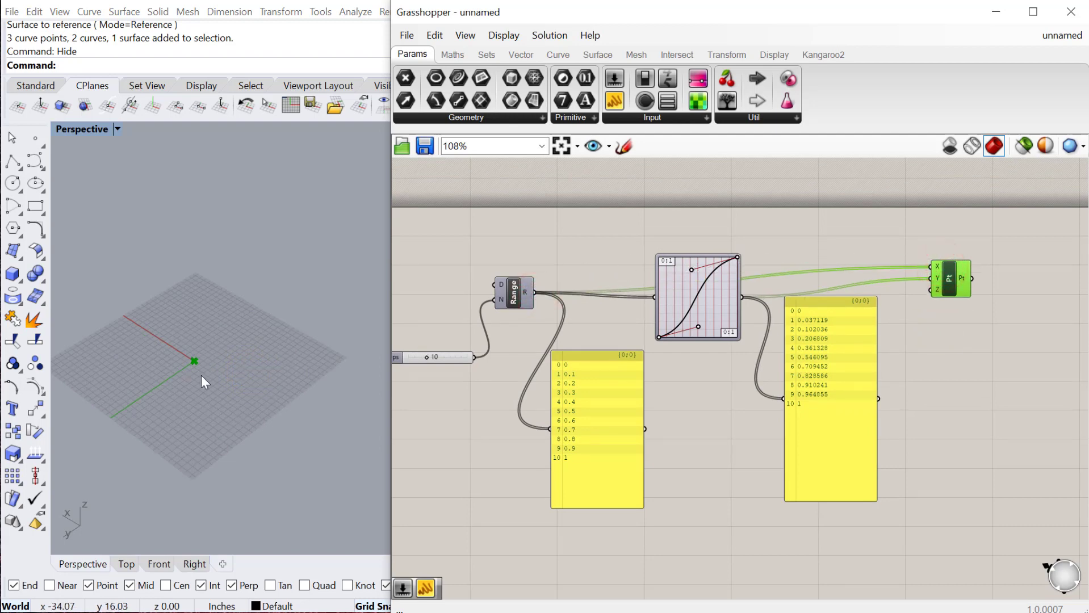
scroll(142, 329, "up", 8)
scroll(348, 409, "up", 8)
scroll(244, 405, "up", 3)
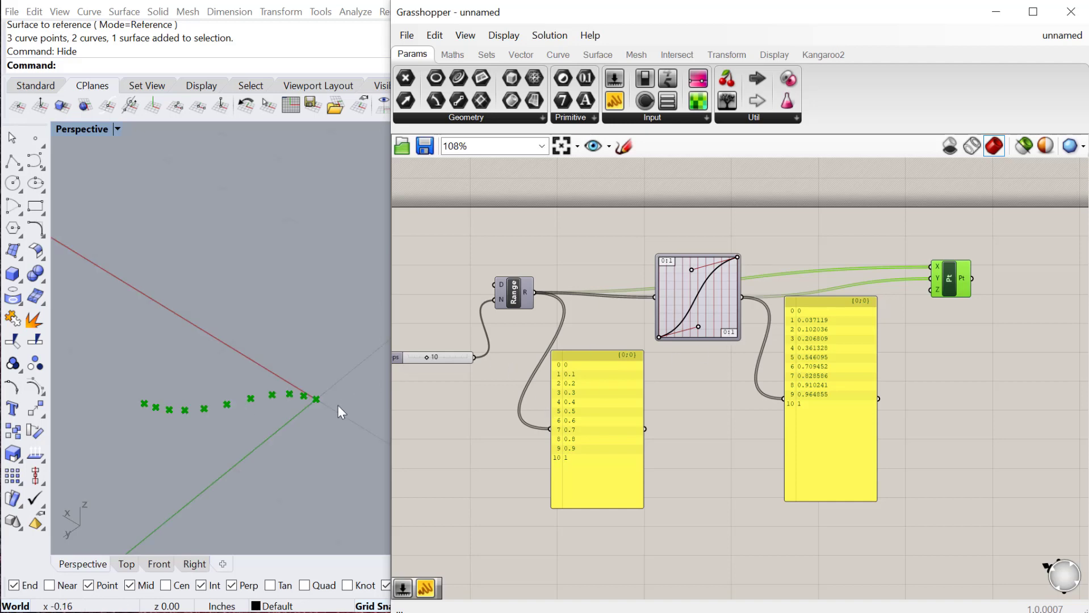
- Raise Steps to 16 and drag both Bezier handles to reshape the mapping curve
right_click_drag(697, 336, 723, 338)
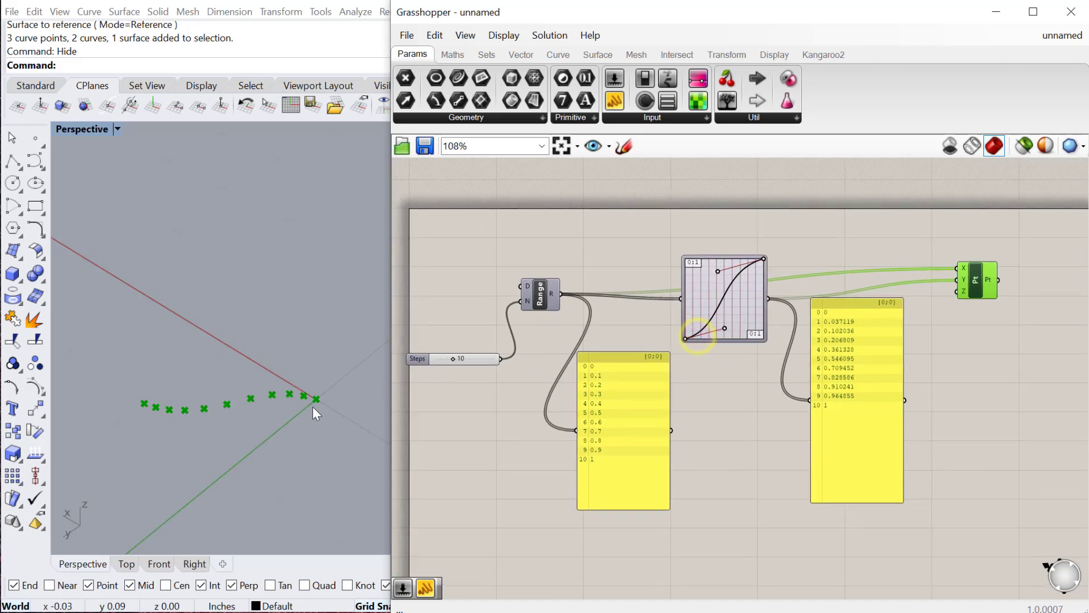
left_click_drag(452, 360, 465, 359)
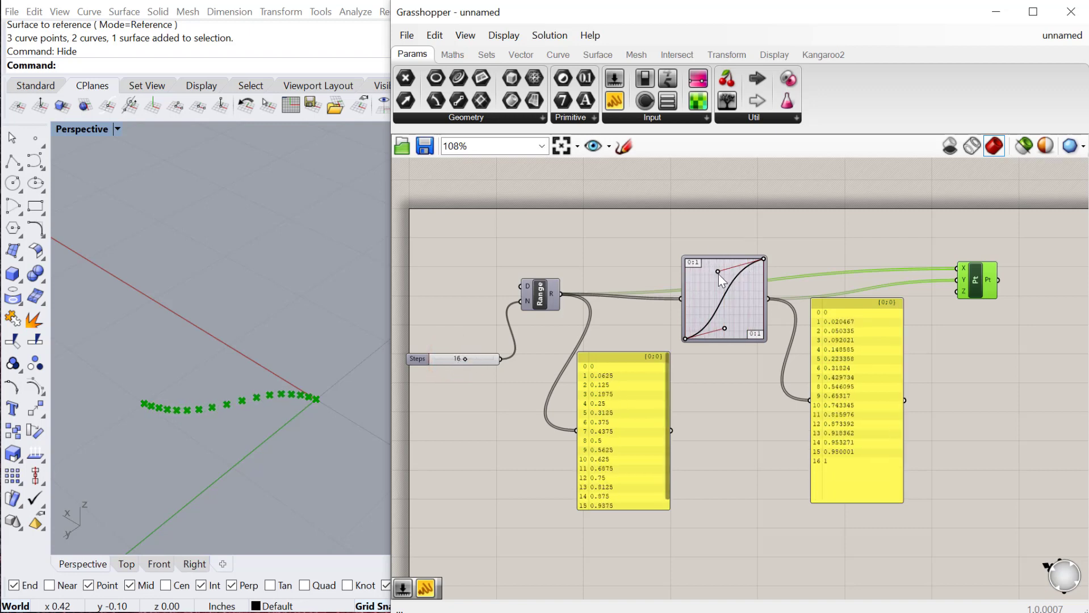
left_click_drag(715, 268, 709, 262)
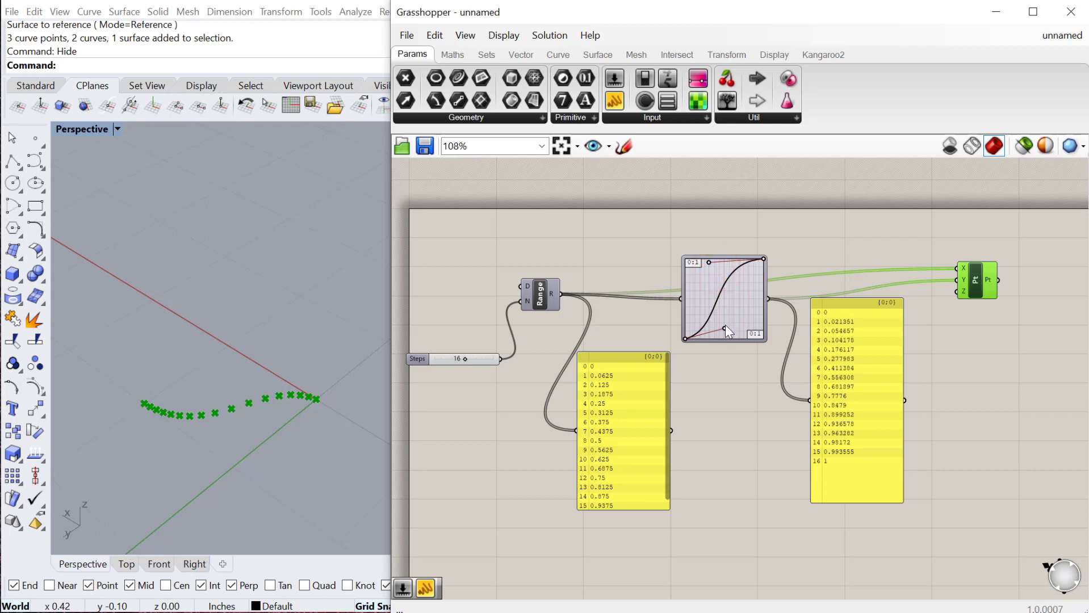
mouse_move(725, 325)
left_mouse_down()
mouse_move(727, 338)
mouse_move(724, 323)
left_mouse_up()
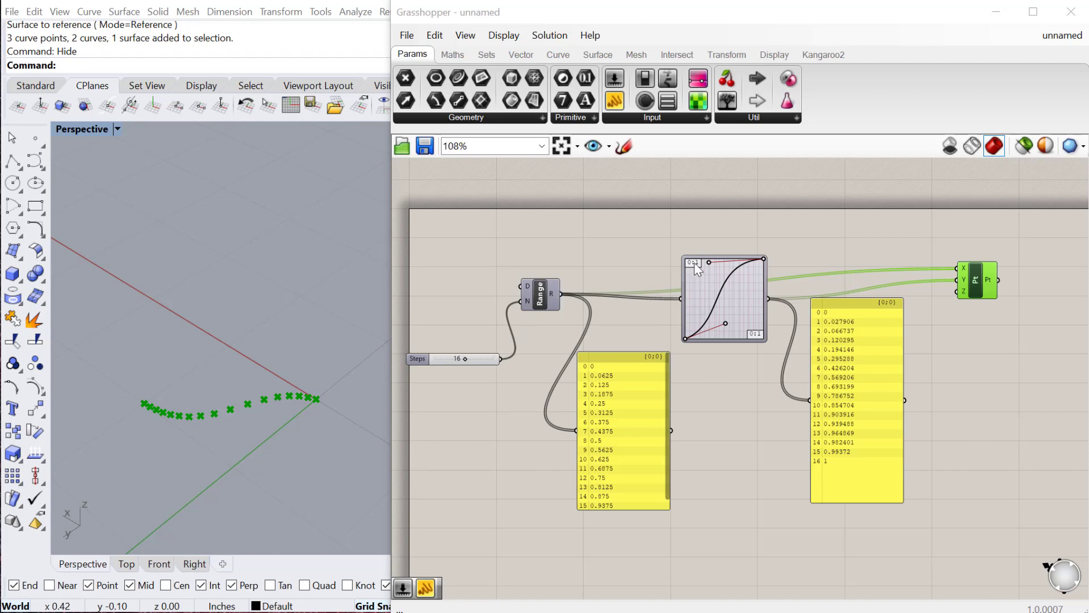
- Add a Multiplication component with the Graph Mapper values wired into its A input
left_click_drag(980, 282, 1010, 273)
scroll(796, 333, "down", 1)
right_click_drag(932, 423, 903, 411)
left_click(907, 409)
double_click(907, 411)
type("mu")
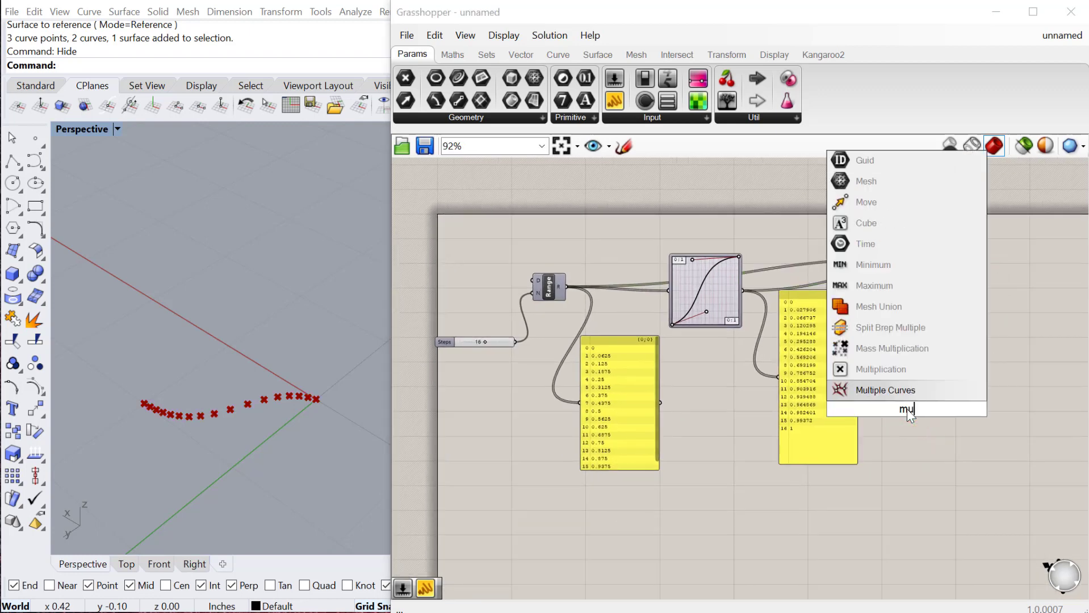
left_click(894, 375)
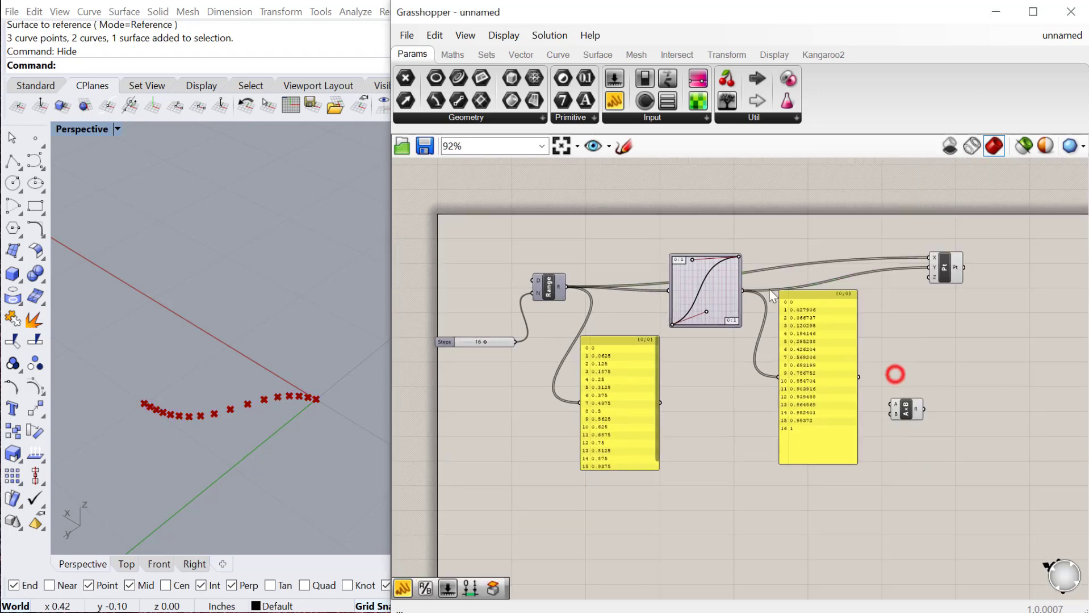
left_click_drag(743, 290, 950, 390)
left_click_drag(835, 336, 789, 420)
- Add a number slider set to 1 as input B, sending the product into the point's Z
double_click(898, 464)
type("1<30")
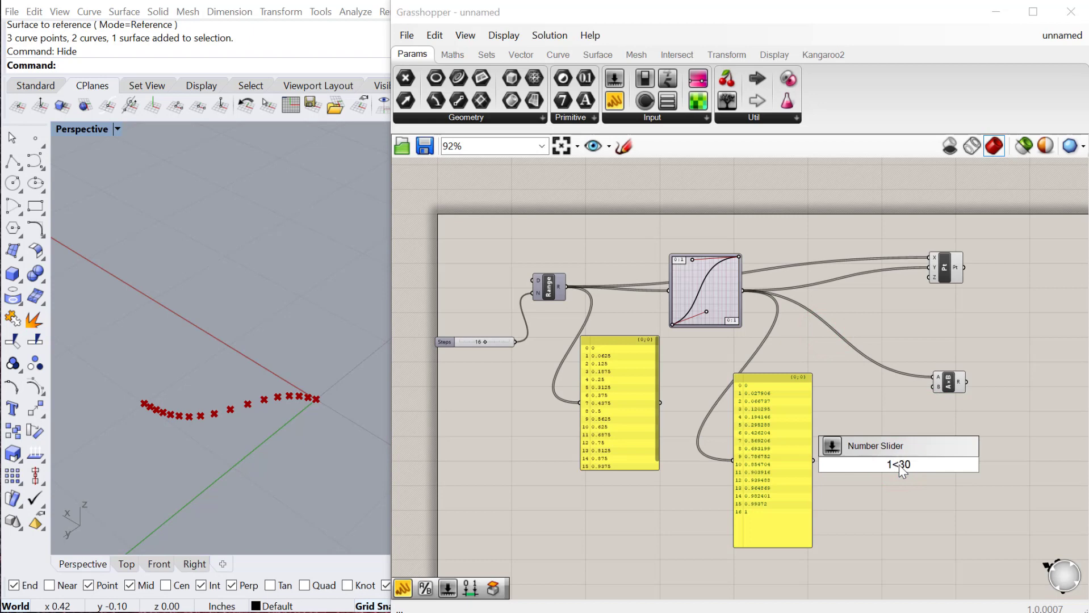
key("Return")
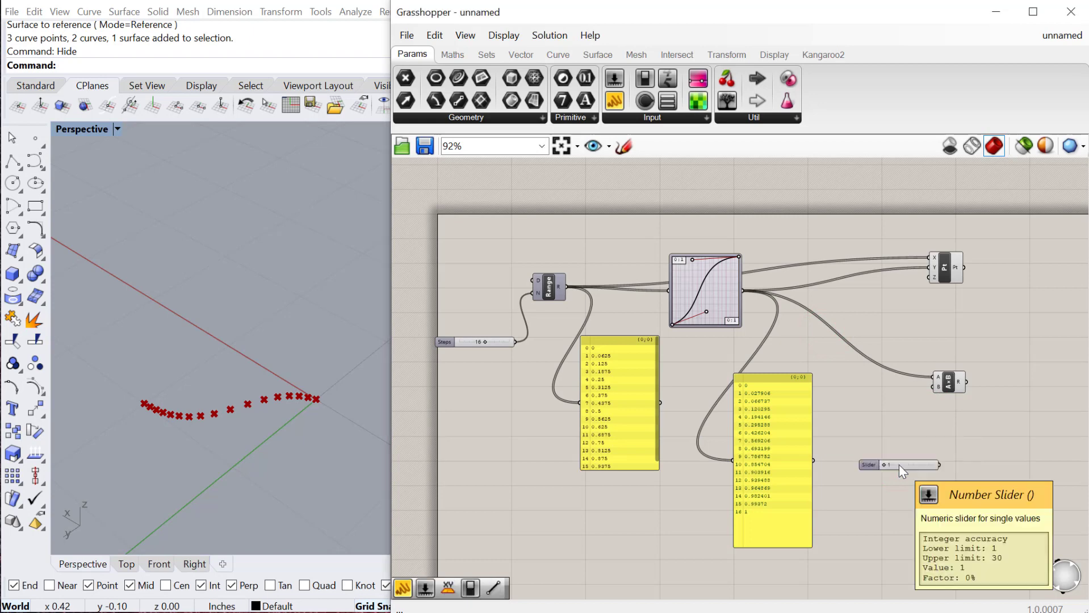
mouse_move(941, 468)
left_mouse_down()
mouse_move(934, 388)
mouse_move(948, 333)
mouse_move(929, 276)
left_mouse_up()
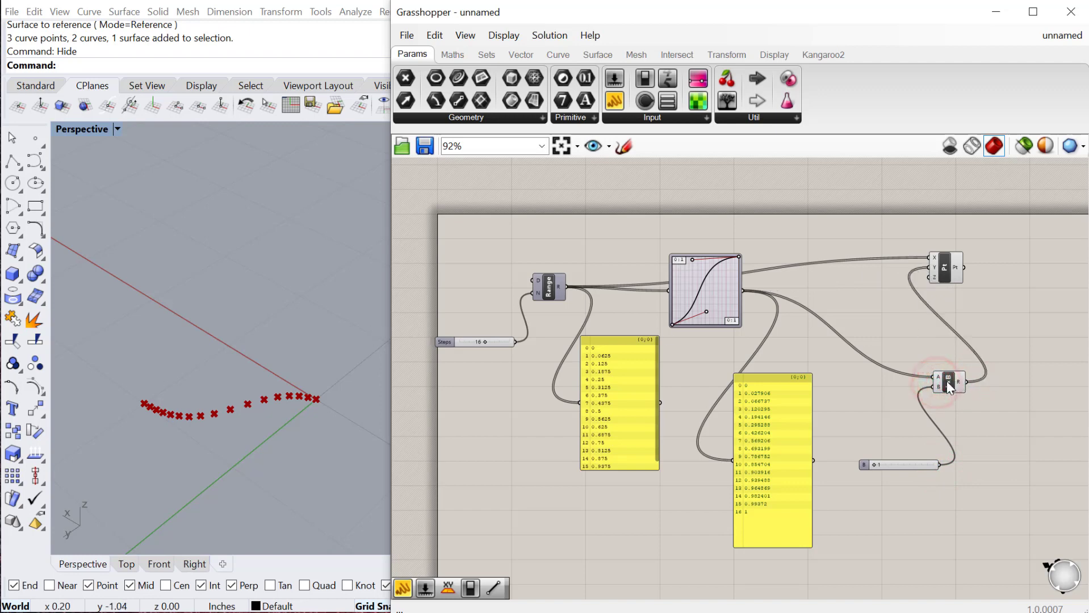
- Copy the multiplication, feed it the Range values, and send its result to the point's X
left_click_drag(949, 382, 937, 352, "alt")
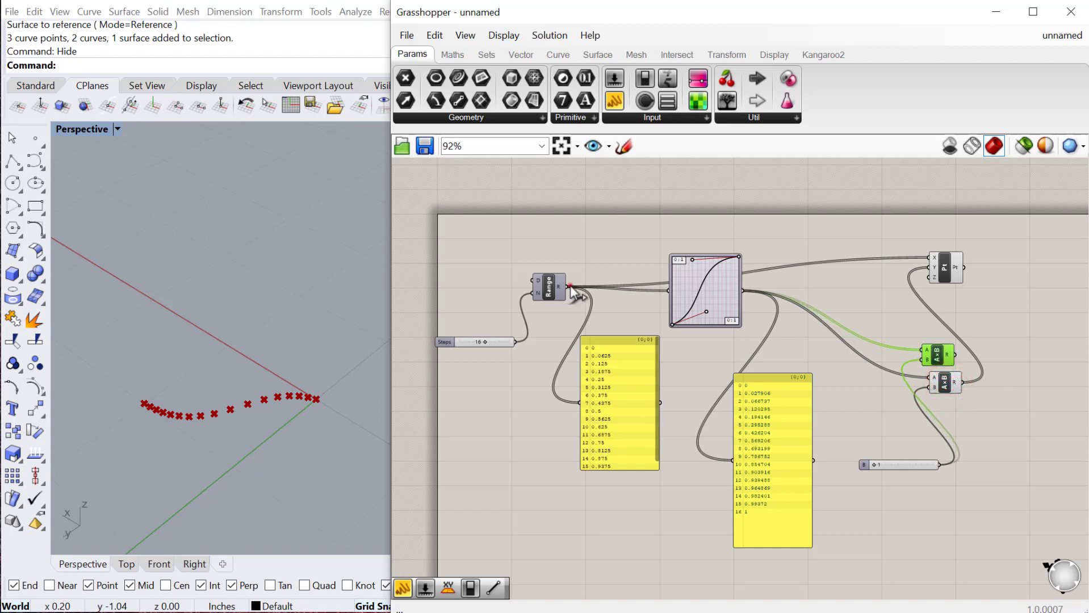
left_click_drag(571, 286, 921, 353)
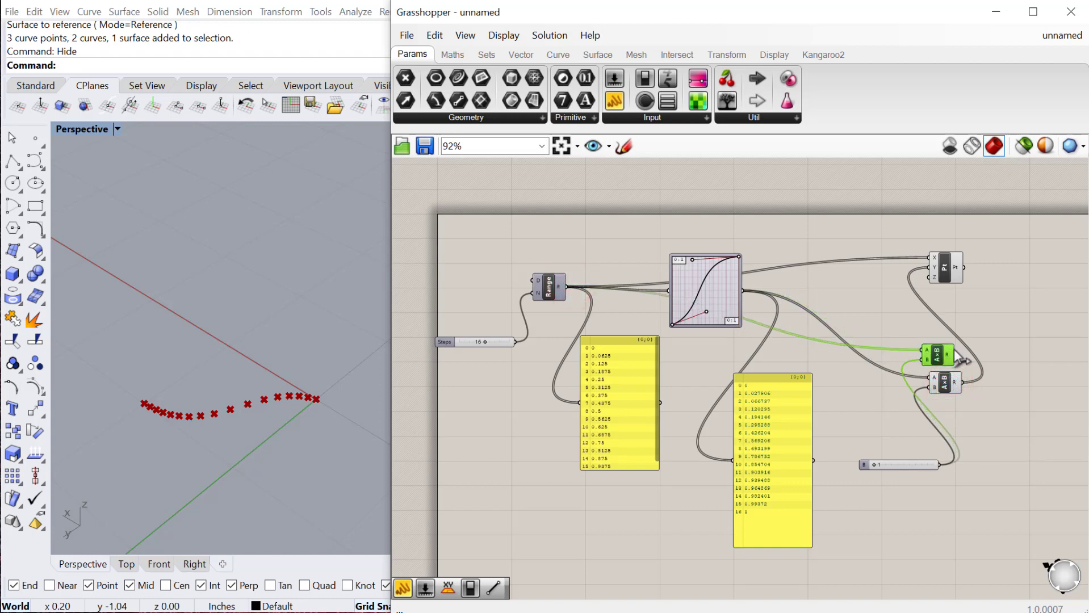
left_click_drag(910, 297, 931, 258)
- Nudge the point component right and drag the multiplier slider up to its limit
left_click(956, 273)
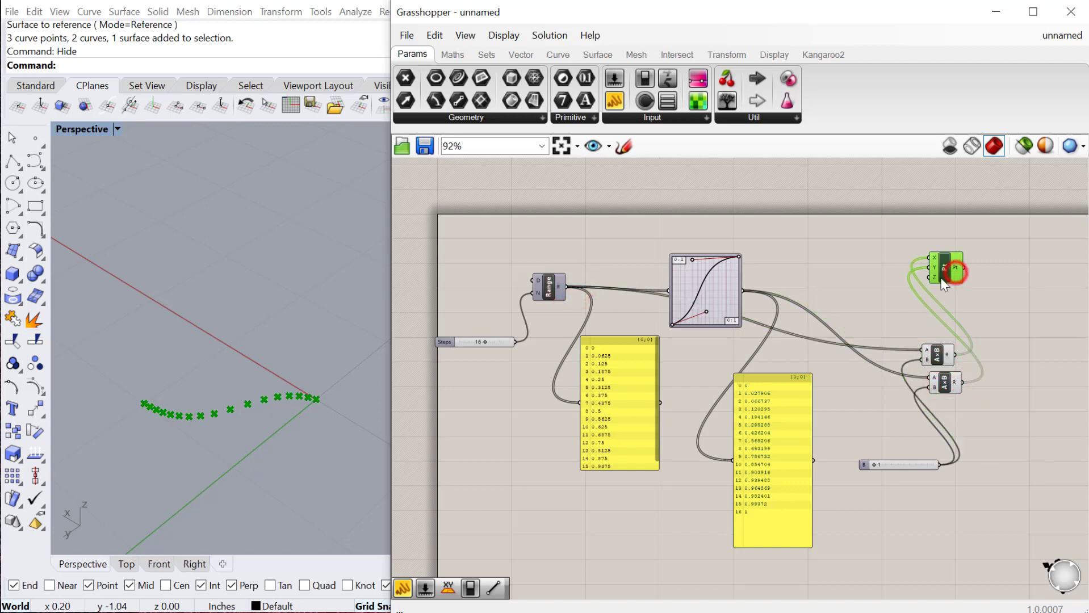
left_click_drag(976, 298, 992, 301)
scroll(203, 393, "down", 5)
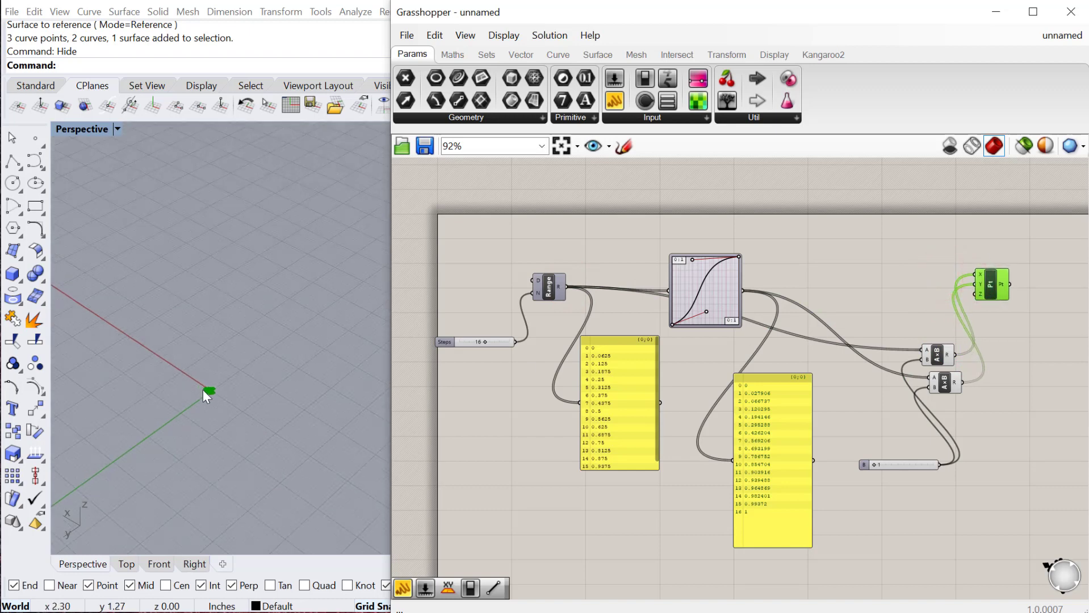
scroll(874, 463, "up", 3)
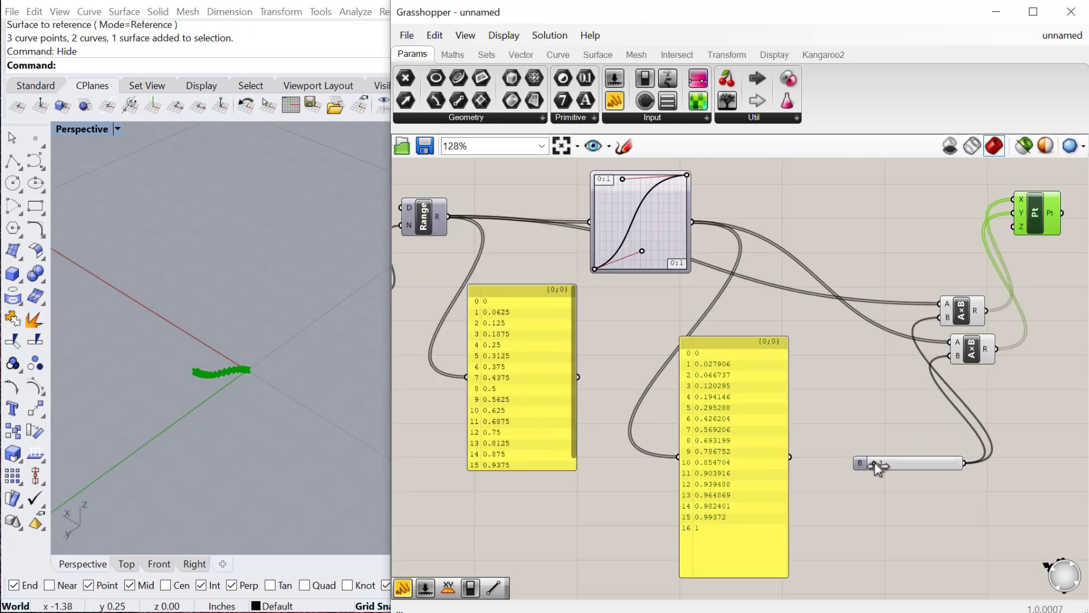
left_click_drag(875, 462, 967, 469)
scroll(369, 341, "down", 5)
- Raise the multiplier slider's maximum to 300 in its settings
left_click(918, 467)
double_click(860, 463)
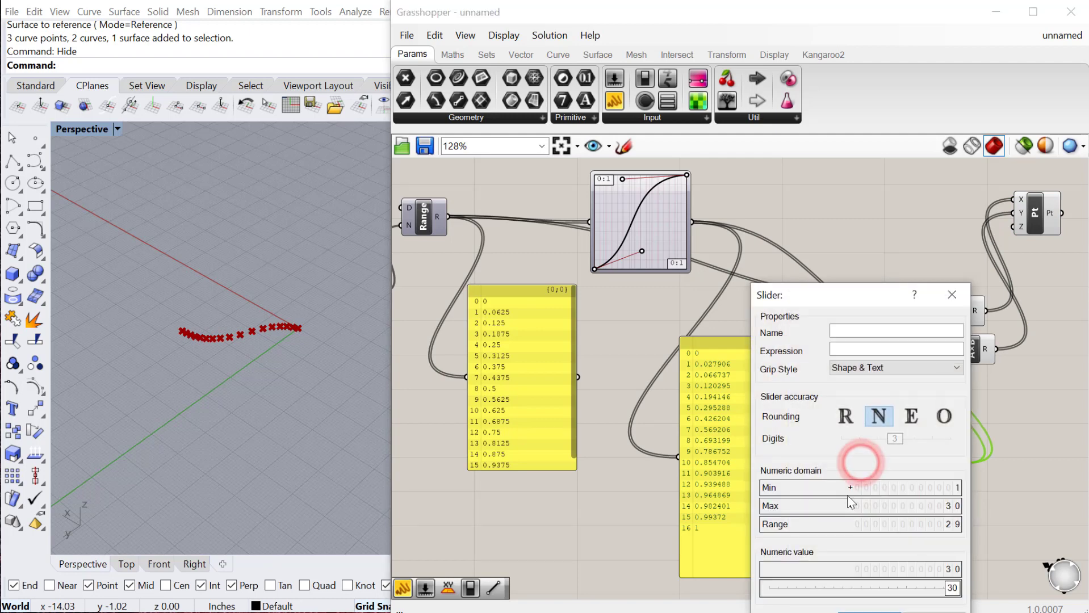
double_click(875, 506)
type("300")
left_click_drag(861, 298, 752, 213)
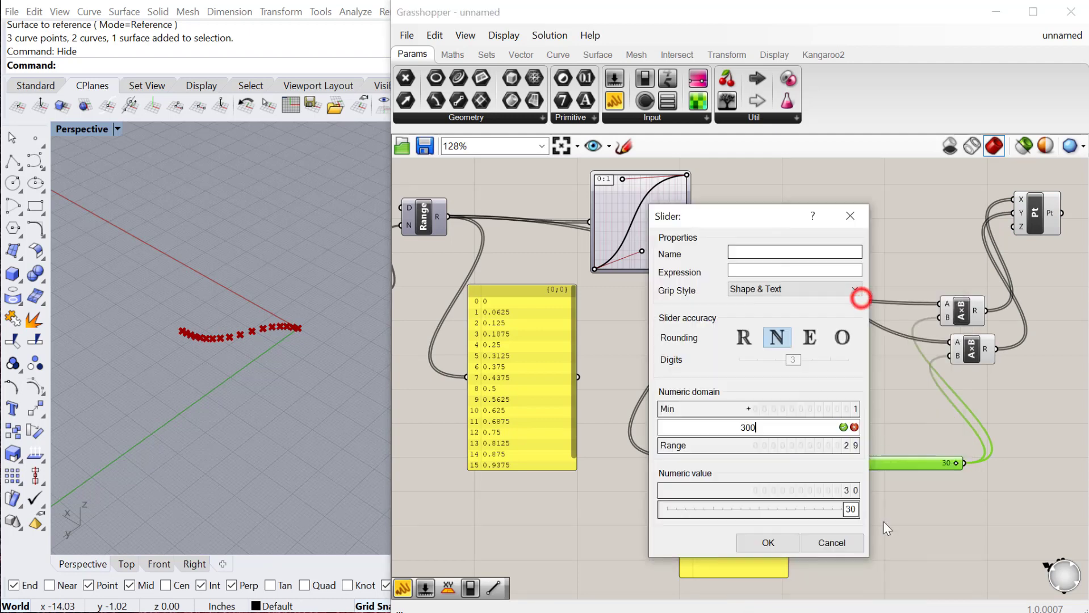
left_click(770, 540)
- Set the multiplier to 153 and orbit the Rhino Perspective view around the enlarged point curve
scroll(303, 342, "down", 3)
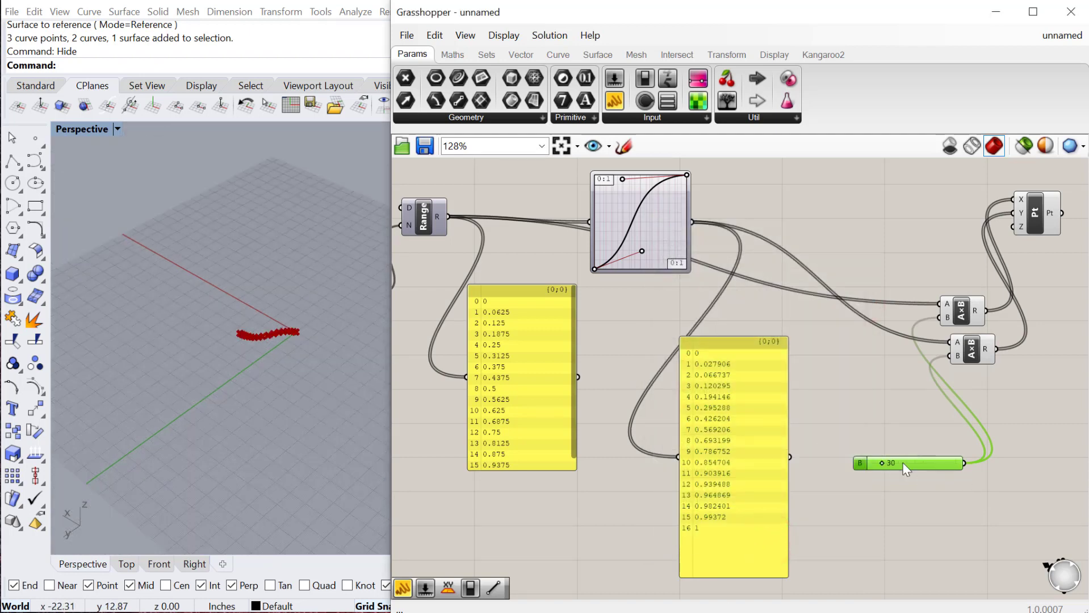
left_click_drag(881, 460, 916, 463)
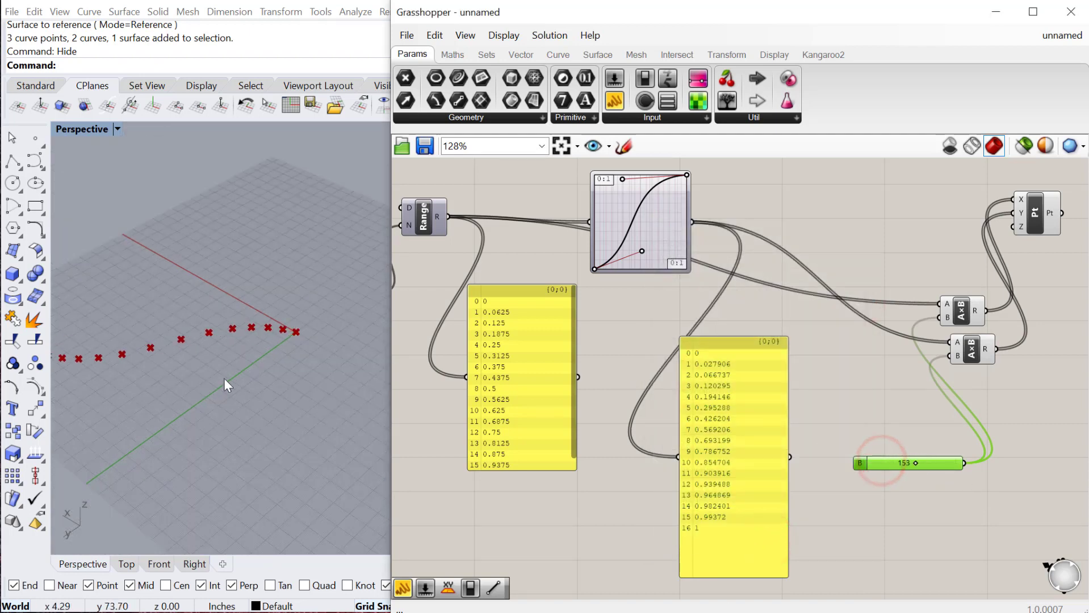
scroll(255, 396, "down", 3)
scroll(256, 397, "down", 2)
right_click_drag(160, 370, 240, 393)
scroll(255, 391, "up", 9)
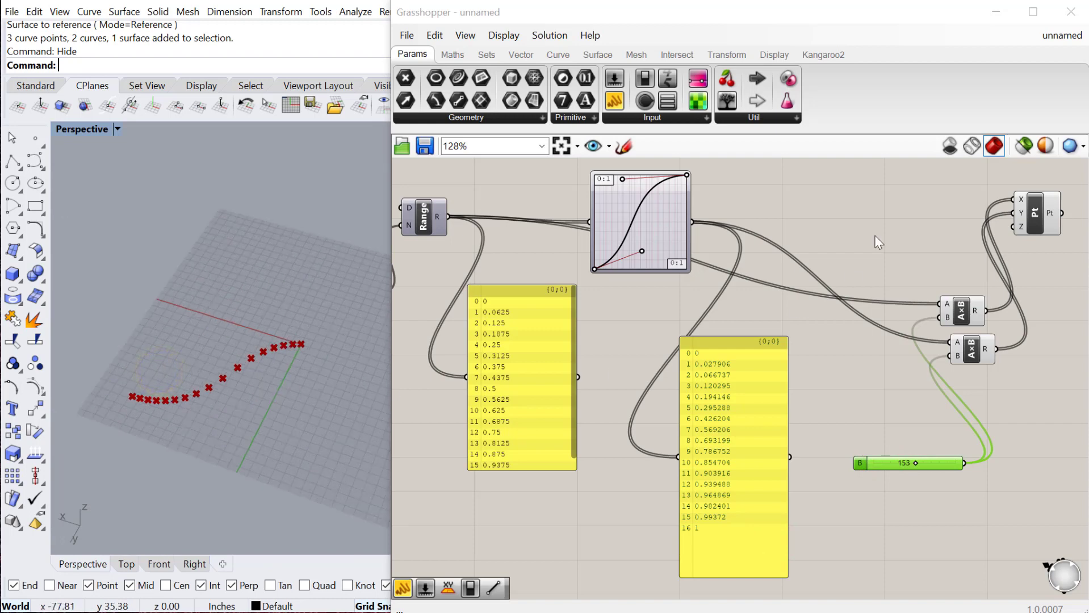
- Reshape the first Graph Mapper curve by moving its top handle
left_click_drag(621, 180, 629, 194)
right_click(649, 223)
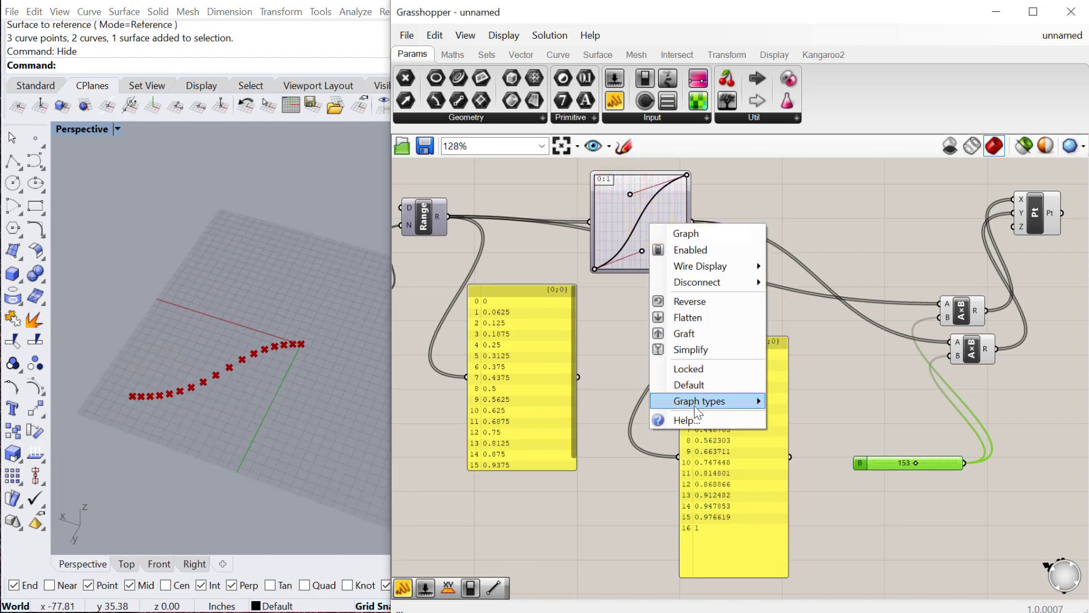
mouse_move(695, 405)
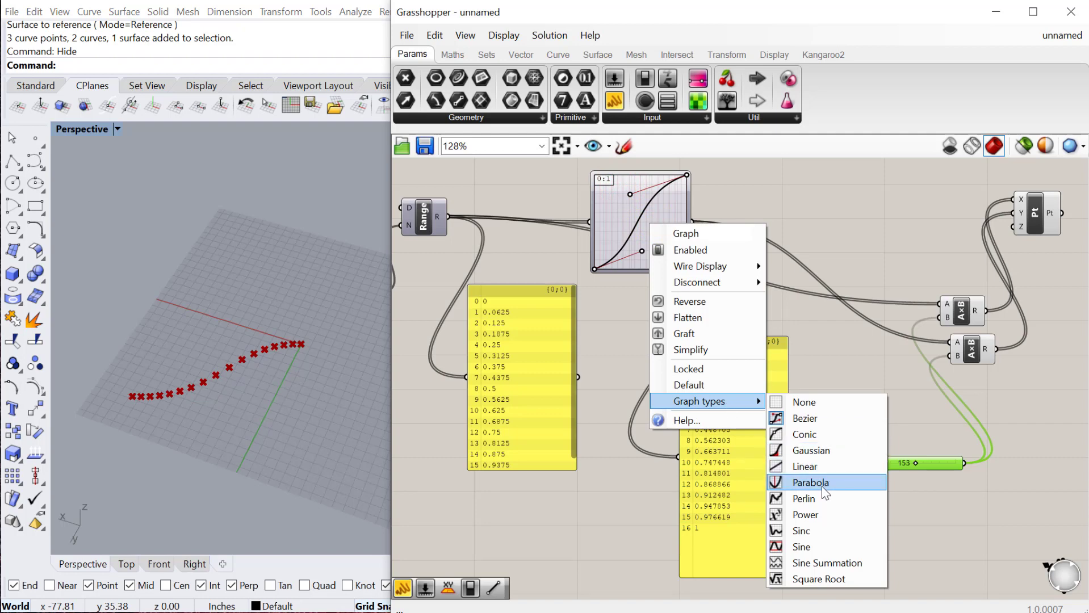
left_click(850, 243)
- Delete both value panels
scroll(756, 281, "down", 4)
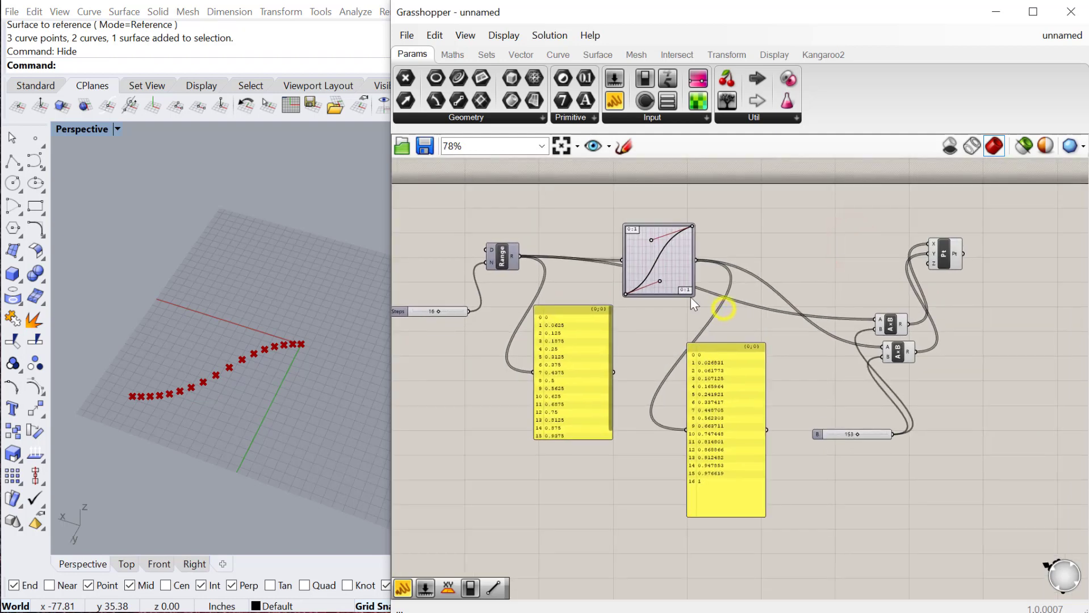
left_click(721, 405)
key("Delete")
left_click(607, 360)
key("Delete")
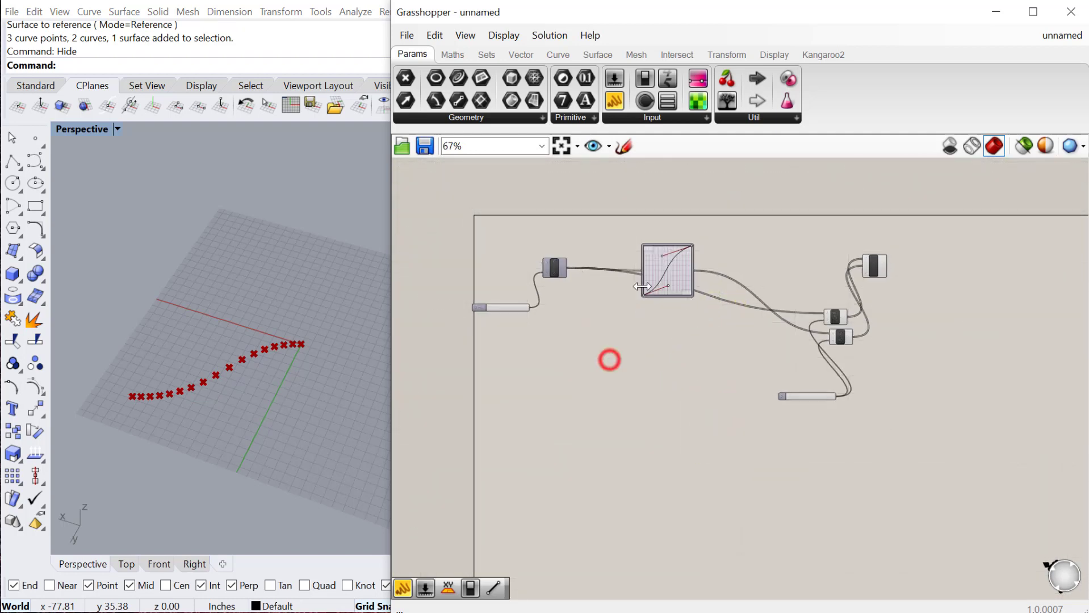
- Place a Range-fed copy of the Graph Mapper below the original
left_click_drag(675, 278, 667, 401)
scroll(665, 394, "up", 4)
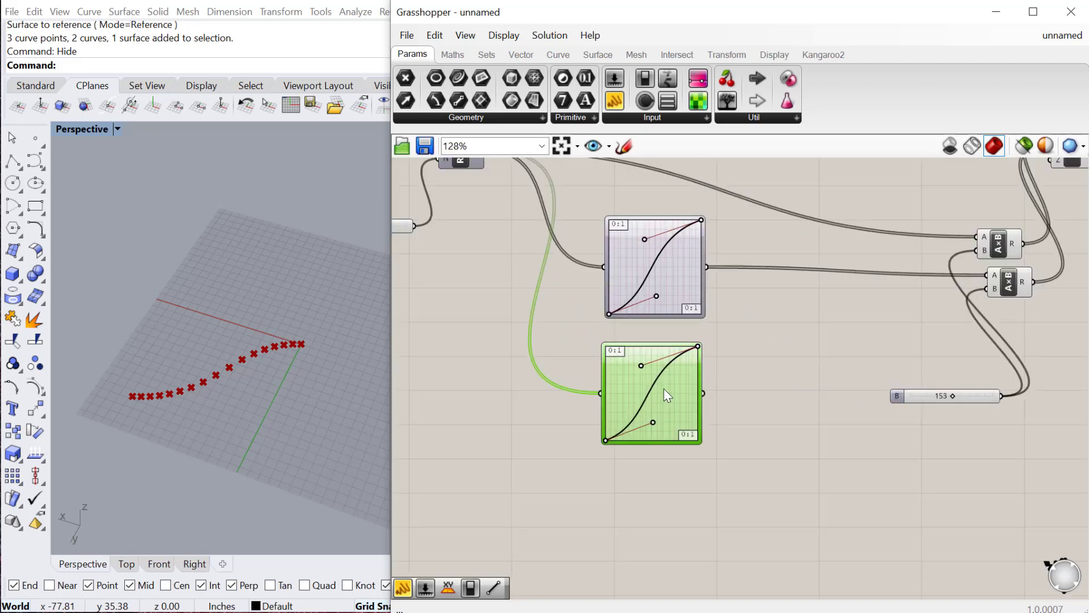
right_click(664, 391)
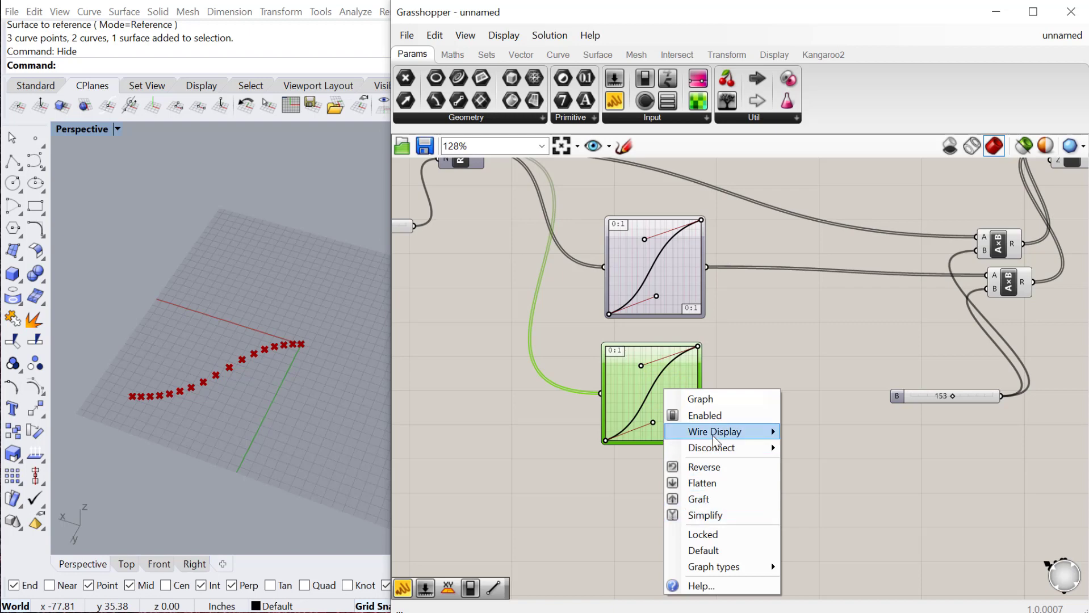
mouse_move(714, 570)
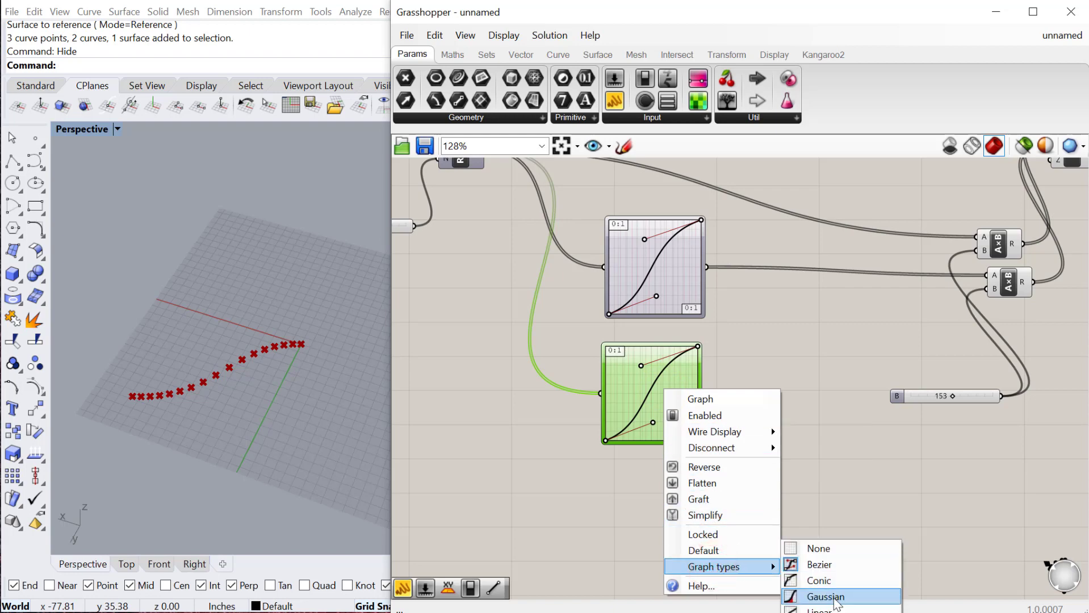
left_click(746, 401)
scroll(798, 465, "down", 3)
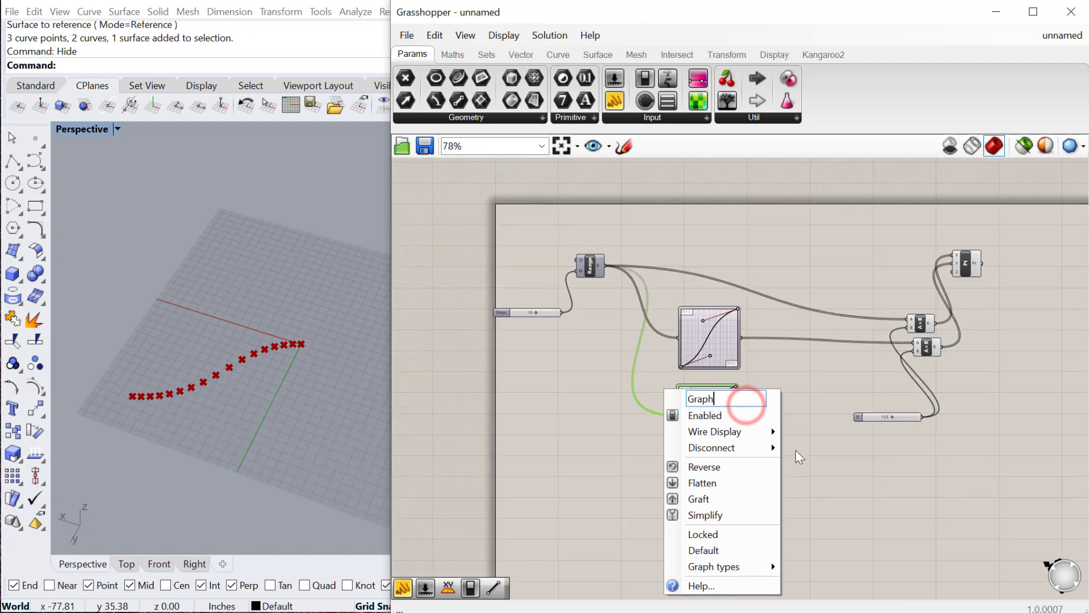
left_click(804, 367)
right_click_drag(757, 419, 718, 275)
- Change the copied Graph Mapper to a Sine graph, then to a wavy Perlin graph
right_click(639, 267)
left_click(685, 445)
left_click(793, 589)
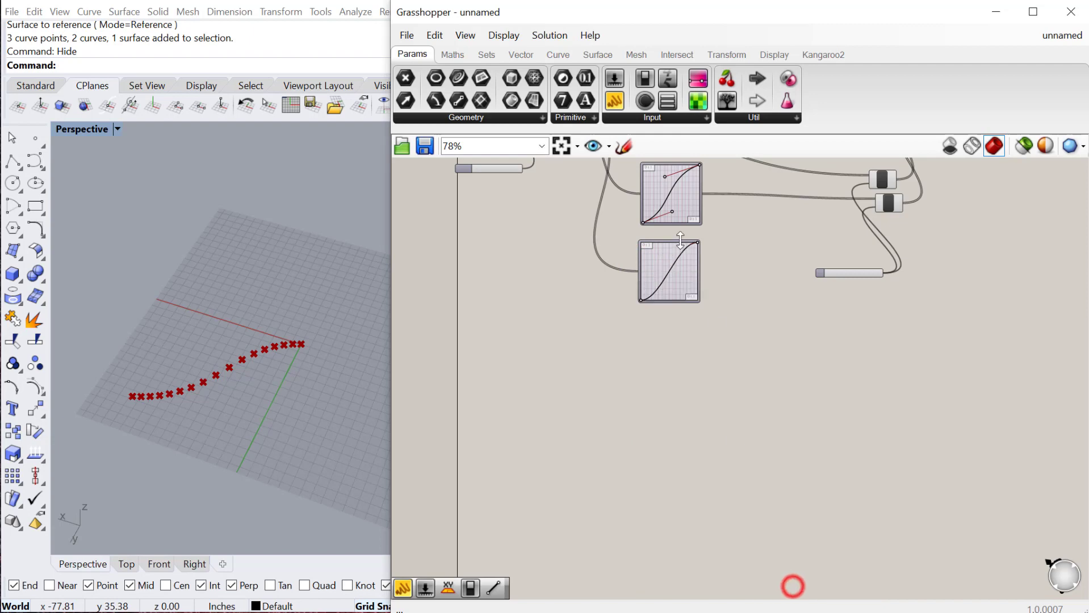
scroll(670, 286, "up", 3)
left_click(657, 284)
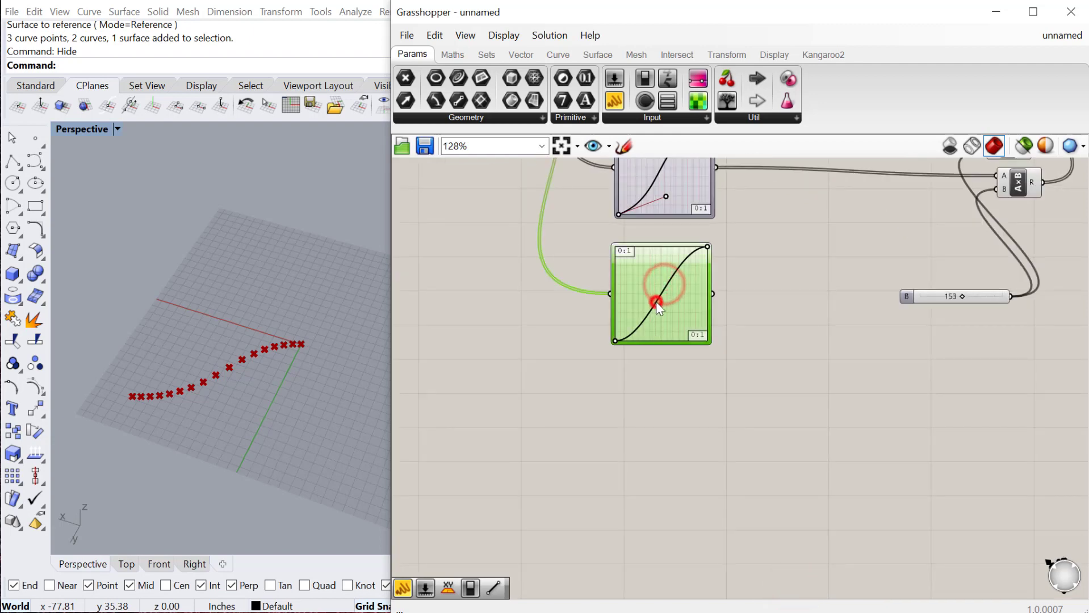
right_click(655, 280)
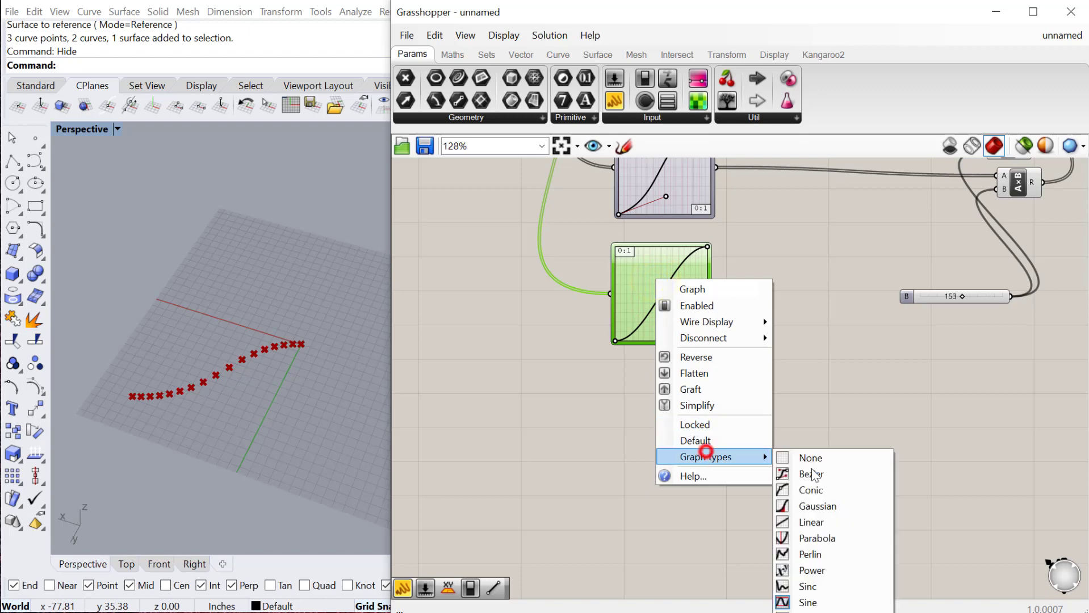
left_click(800, 533)
scroll(653, 296, "up", 4)
scroll(637, 341, "down", 5)
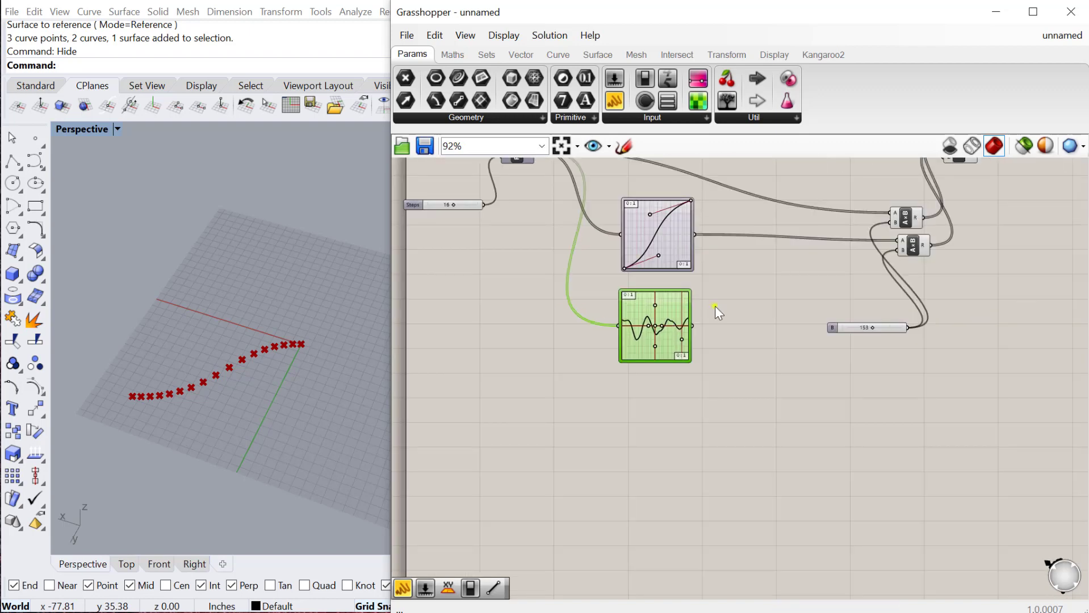
- Duplicate the point component, both multiplications and the 153 slider below the originals
left_click_drag(973, 442, 783, 177)
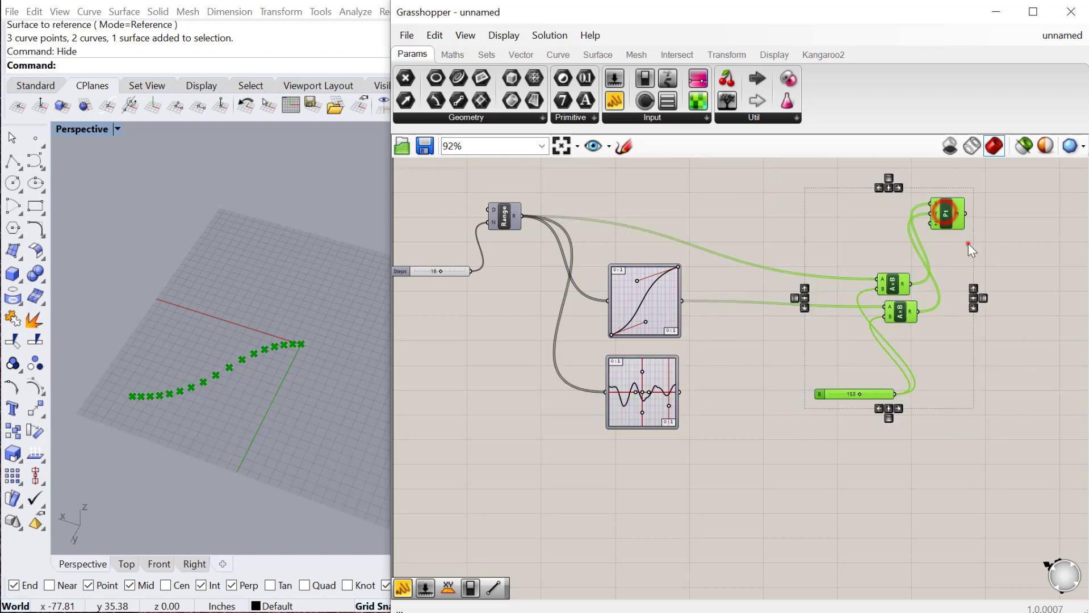
left_click(946, 221)
left_click_drag(954, 214, 971, 441, "alt")
left_click_drag(883, 397, 846, 388)
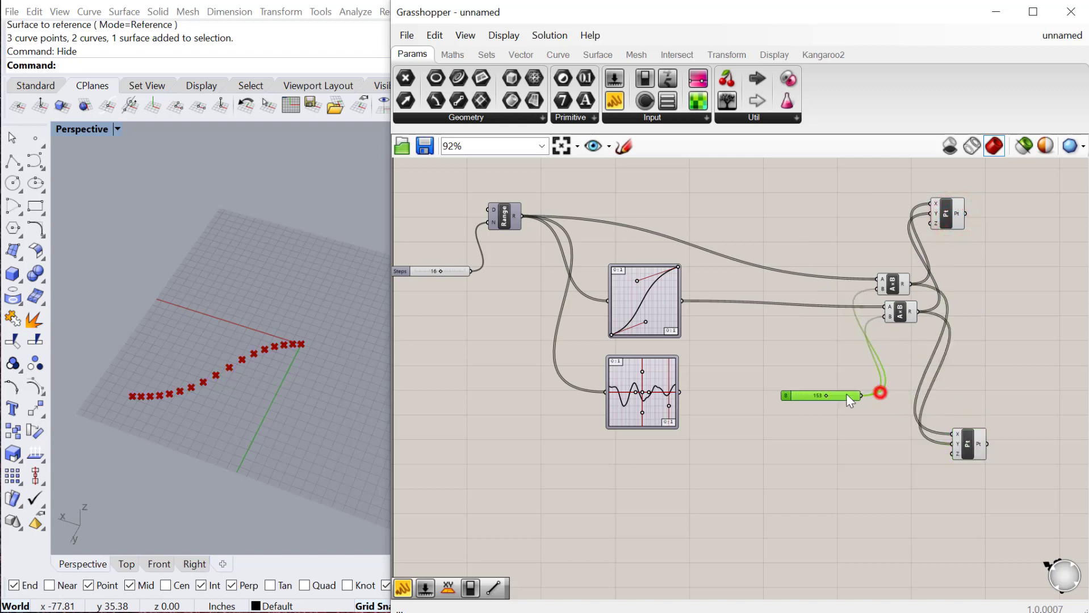
left_click_drag(910, 356, 843, 328)
left_click(841, 394, "shift")
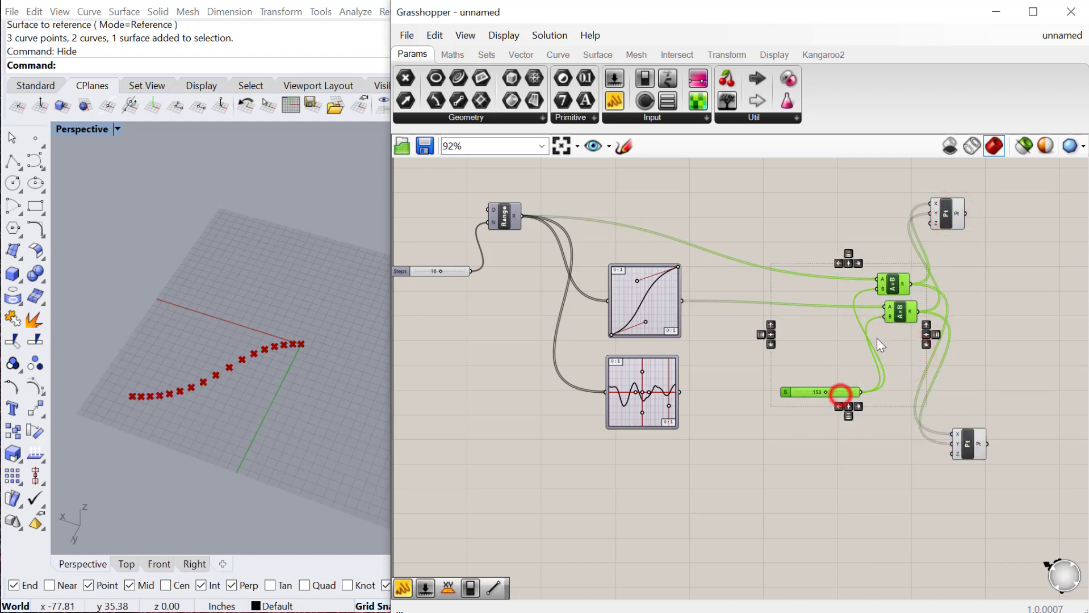
left_click_drag(884, 290, 875, 446, "alt")
left_click(891, 391)
- Wire the wavy graph into the lower multiplications and their products into the second point's X and Y
right_click_drag(711, 418, 714, 365)
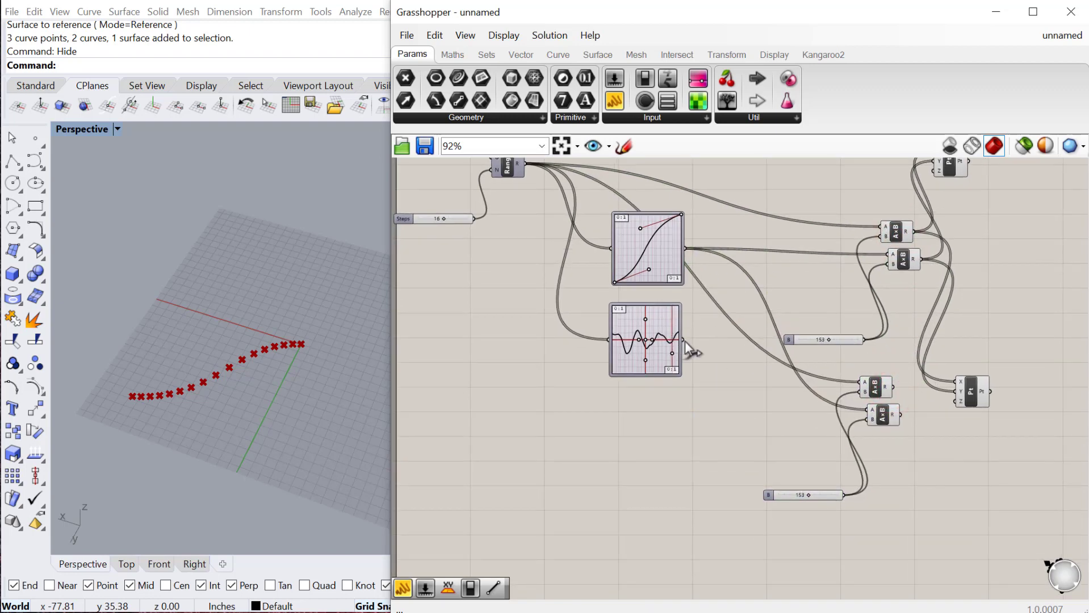
right_click_drag(711, 384, 614, 400)
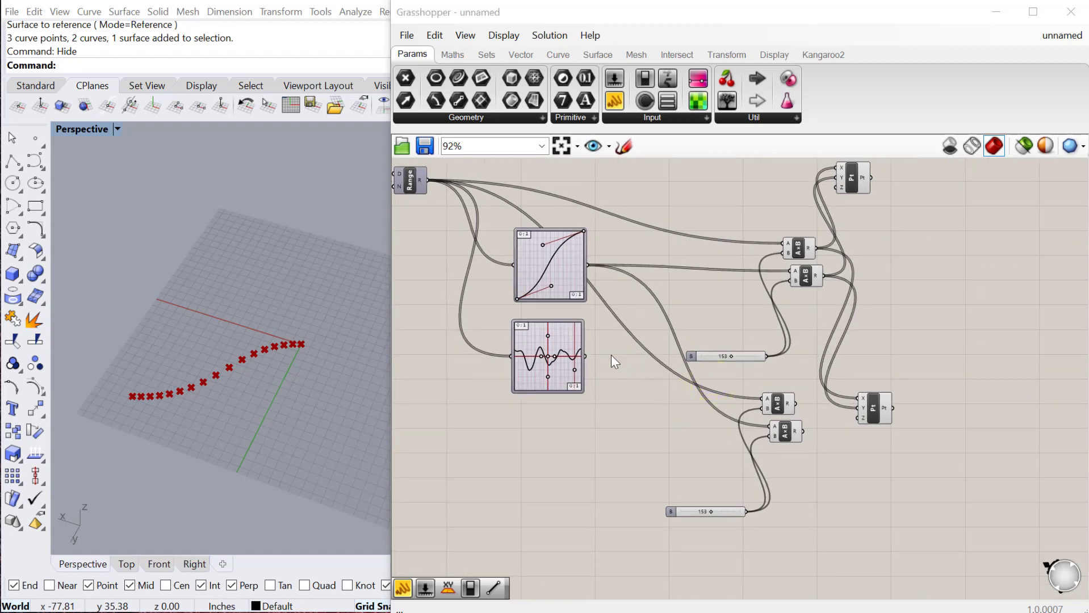
left_click_drag(586, 357, 771, 428)
left_click_drag(857, 406, 859, 407)
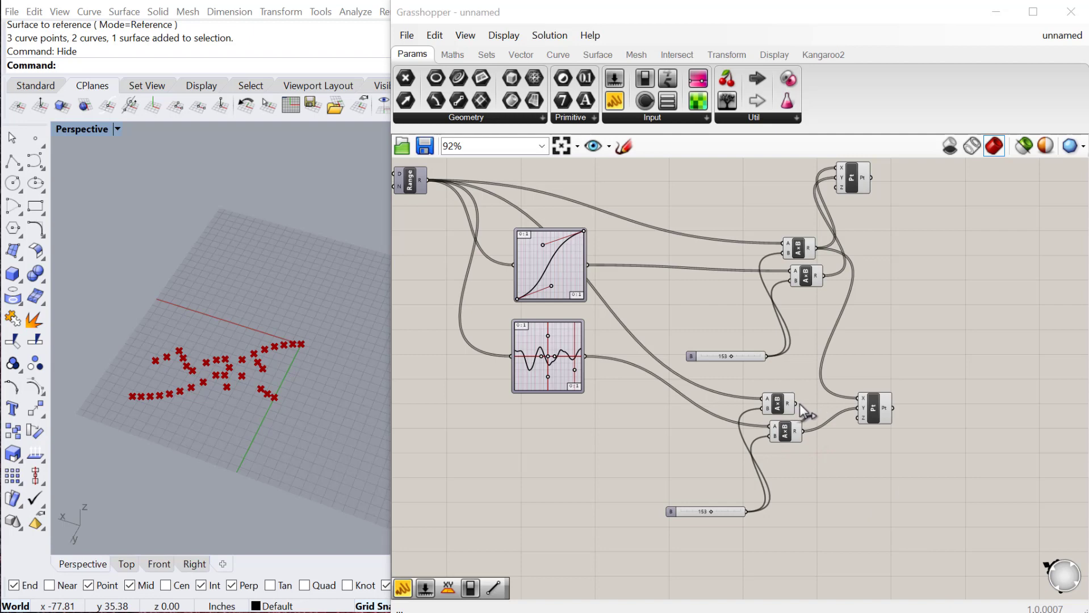
left_click_drag(796, 403, 859, 399)
left_click(877, 412)
right_click_drag(249, 339, 245, 318)
- Add a Move component with a Unit Z vector as its motion direction
scroll(755, 396, "down", 1)
double_click(867, 464)
type("mo")
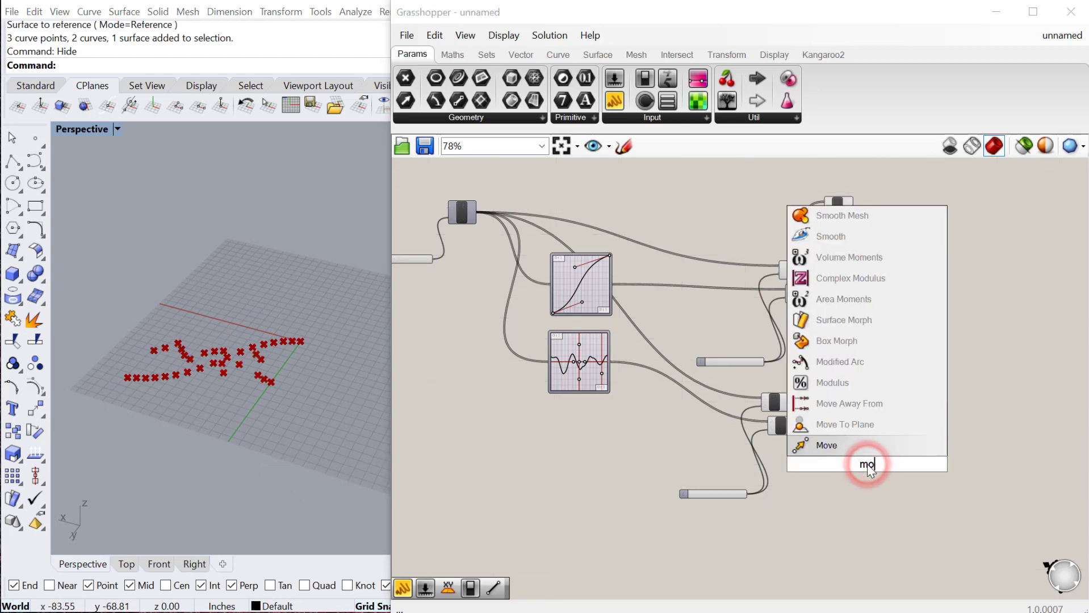
type("ve")
left_click(837, 444)
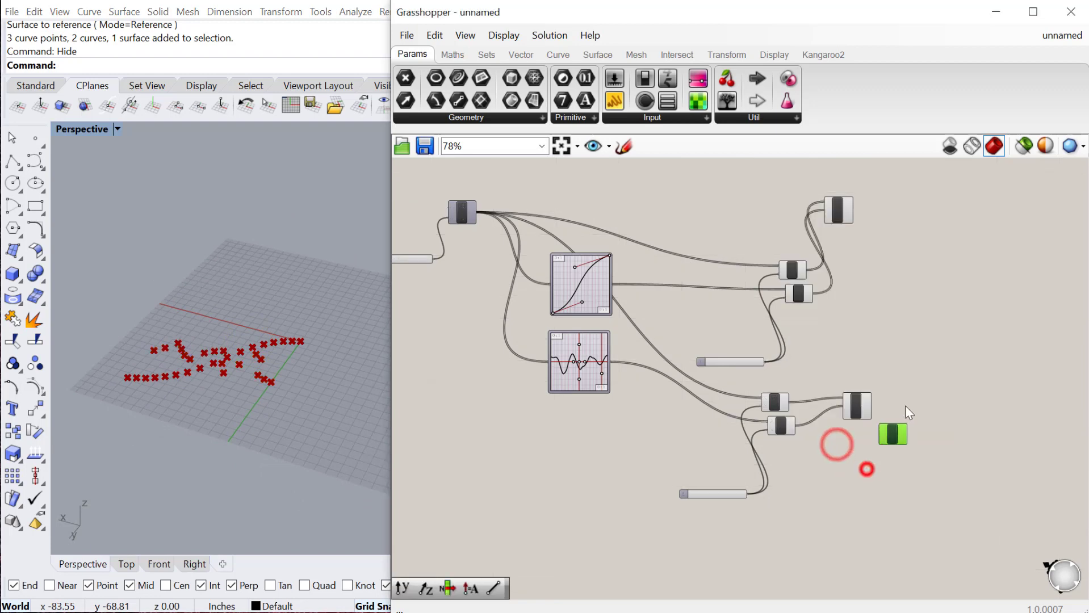
scroll(907, 408, "up", 3)
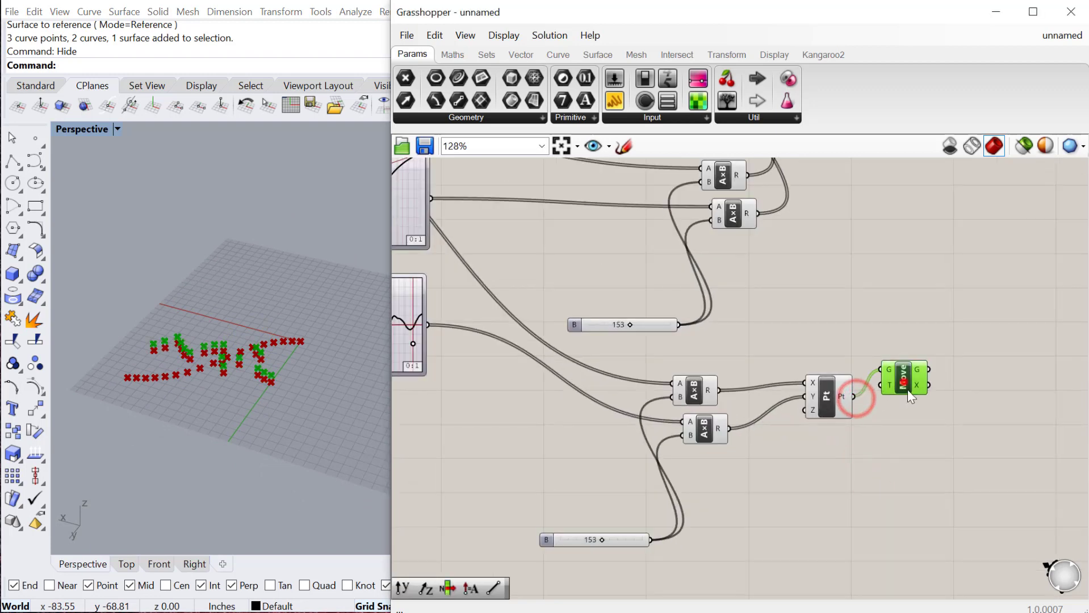
double_click(888, 479)
type("unit")
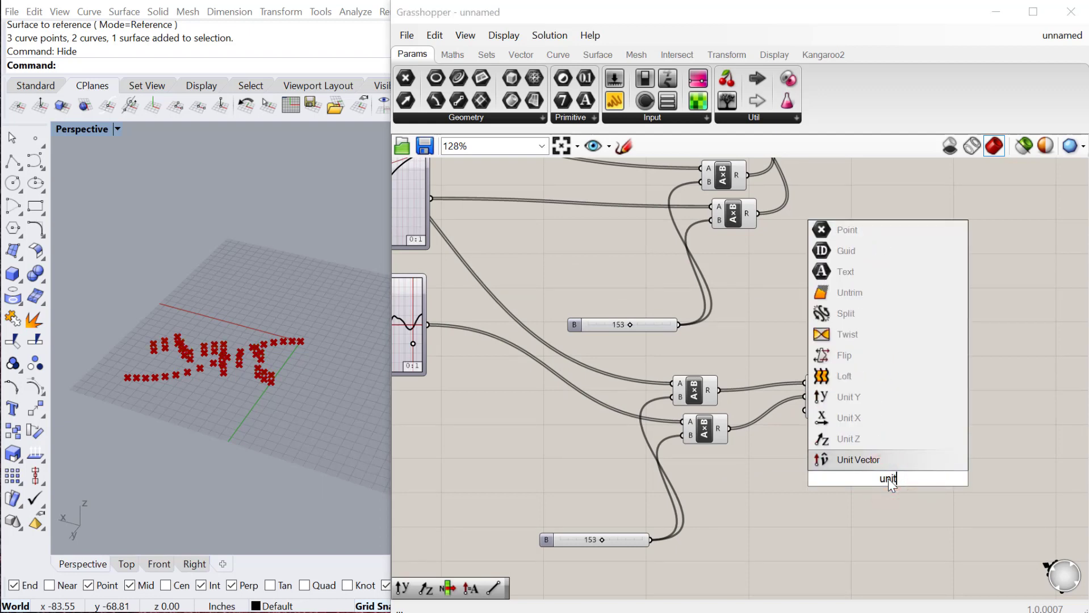
left_click(858, 437)
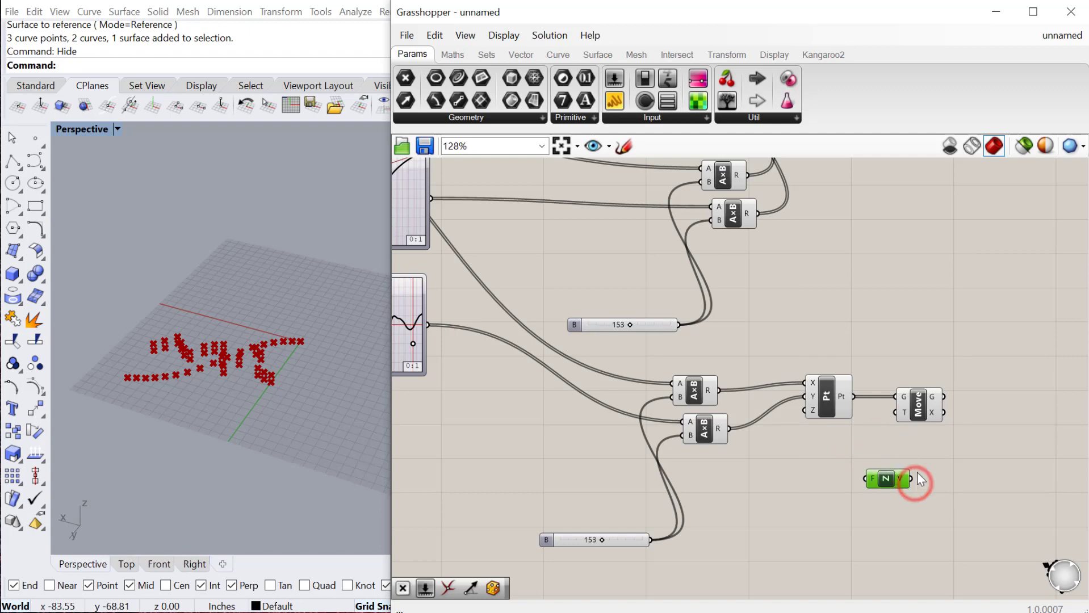
left_click_drag(898, 424, 898, 420)
- Drive the Unit Z factor with a number slider, maximum 500, set to 141.76
double_click(831, 562)
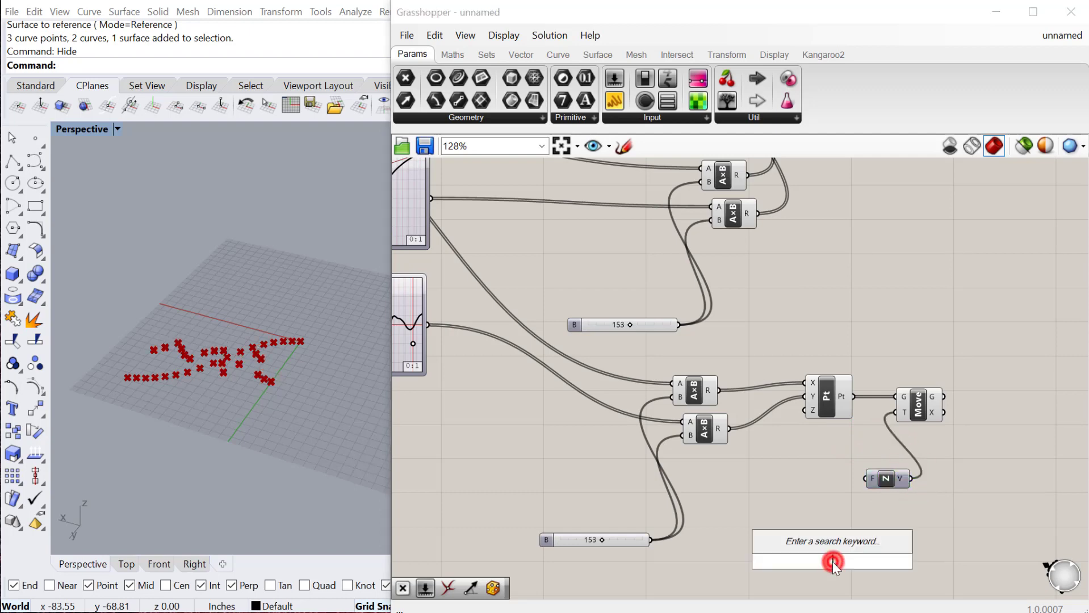
type("1")
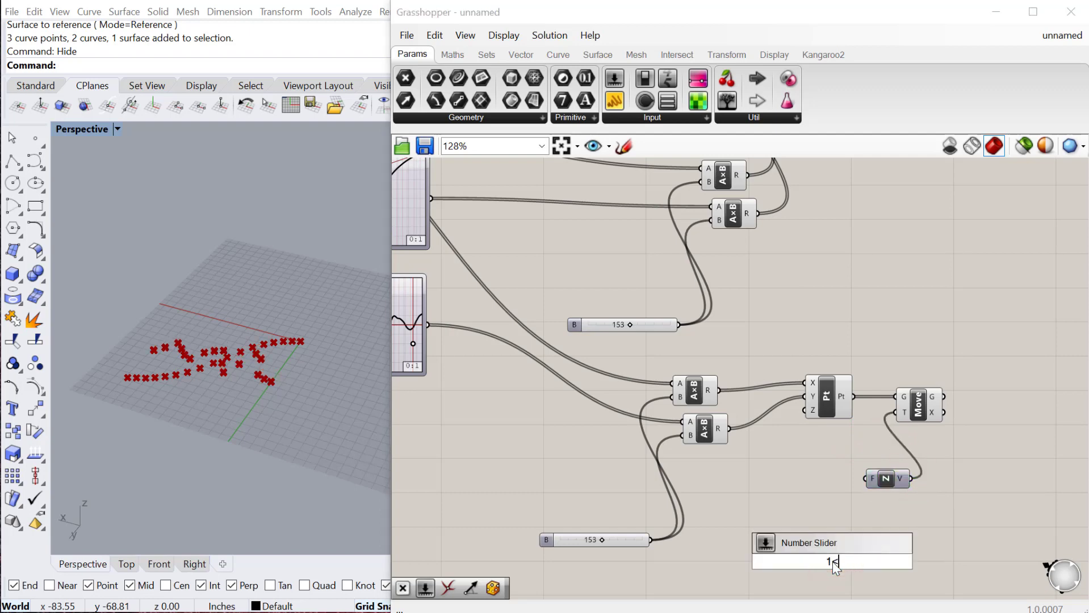
type("<40.00")
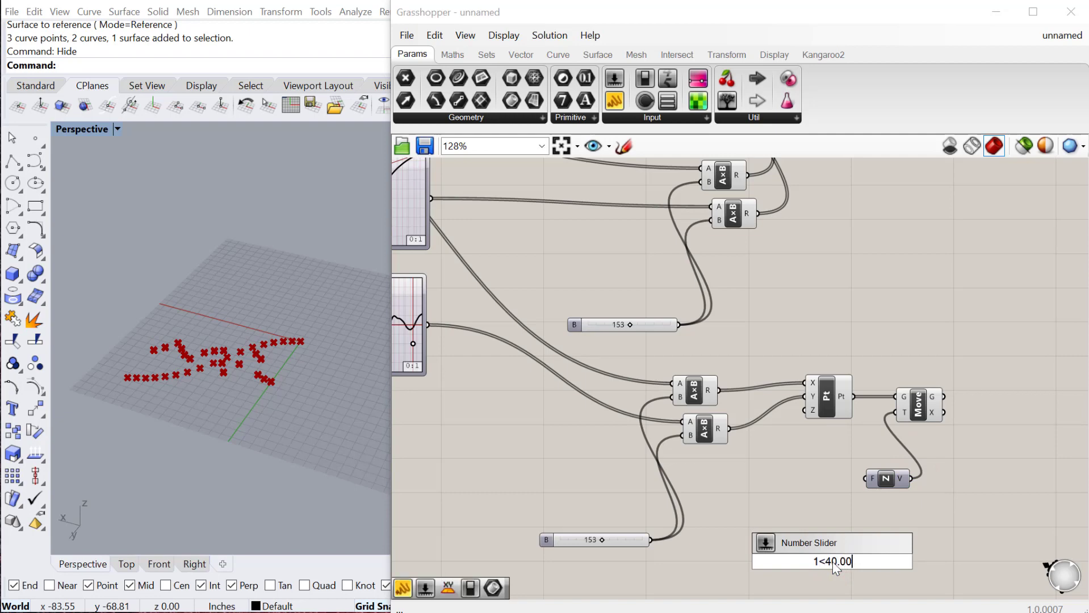
key("Return")
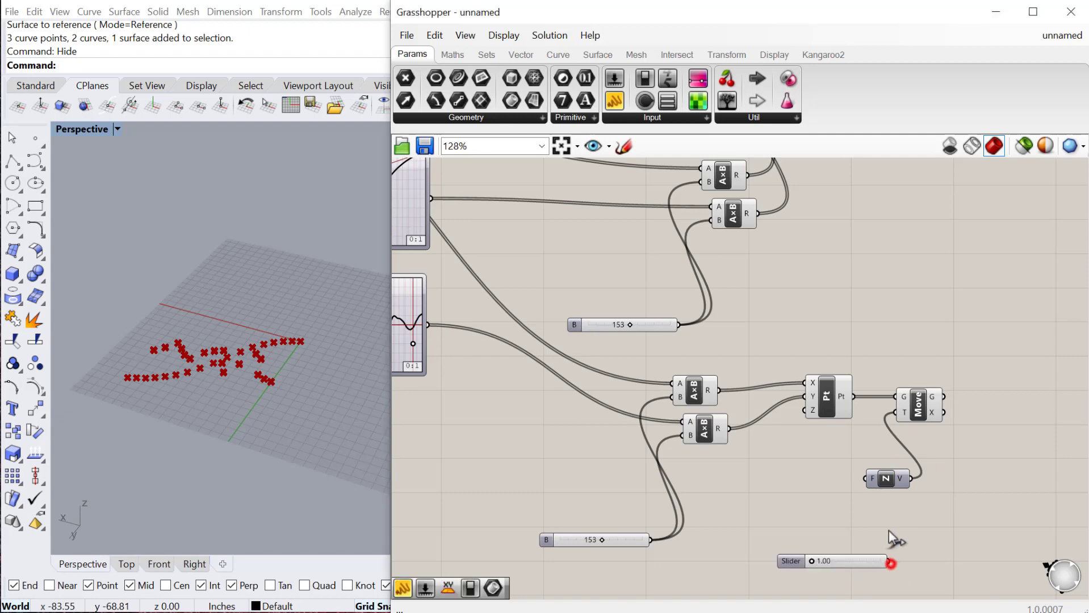
left_click_drag(865, 486, 866, 486)
left_click_drag(814, 562, 991, 550)
double_click(793, 557)
left_click(803, 603)
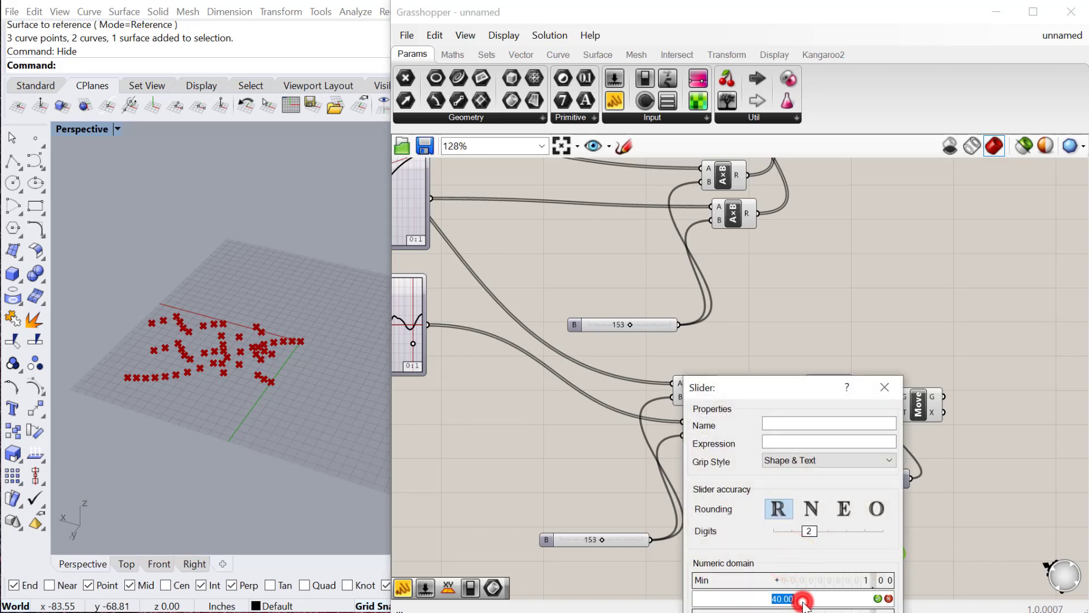
type("5")
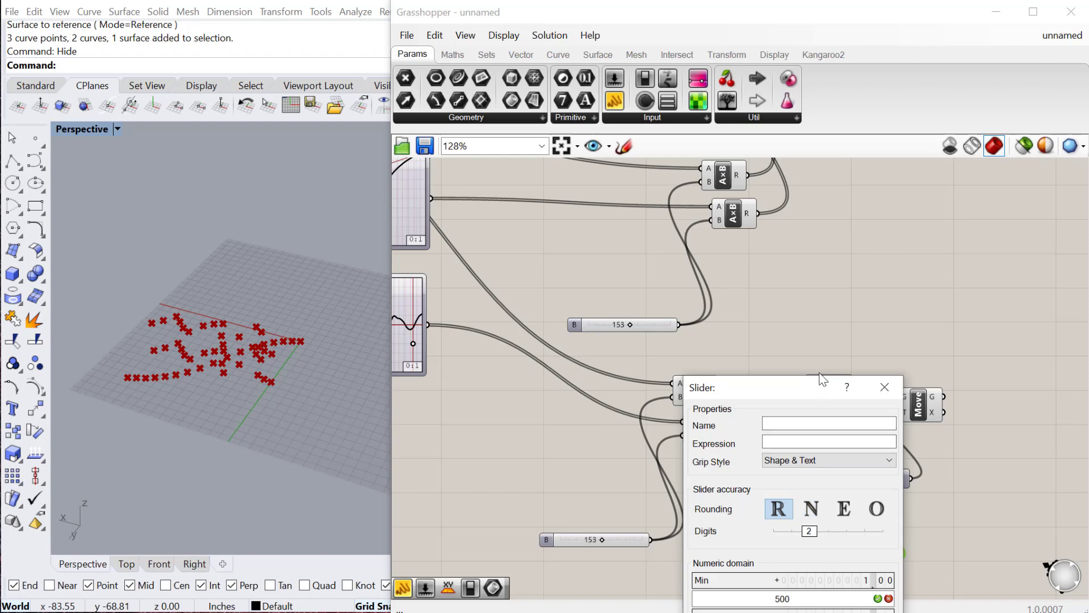
type("00")
key("Return")
left_click_drag(822, 379, 634, 259)
left_click(617, 593)
left_click_drag(822, 564, 834, 558)
- Turn off preview for the lower multiplications and the unraised point component
scroll(772, 352, "down", 2)
scroll(772, 349, "down", 1)
right_click_drag(795, 321, 783, 374)
left_click_drag(813, 493, 680, 401)
right_click(755, 362)
left_click(785, 391)
right_click_drag(796, 395, 759, 363)
- Add a Line component joining the first point row to the raised Move points
scroll(789, 364, "down", 1)
double_click(846, 344)
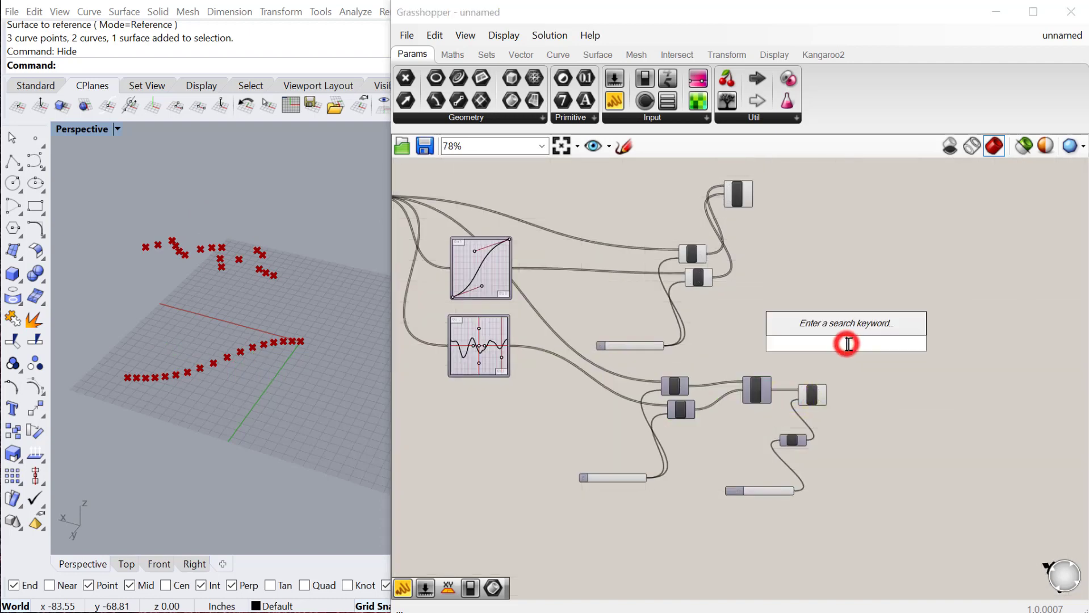
type("line")
left_click(822, 305)
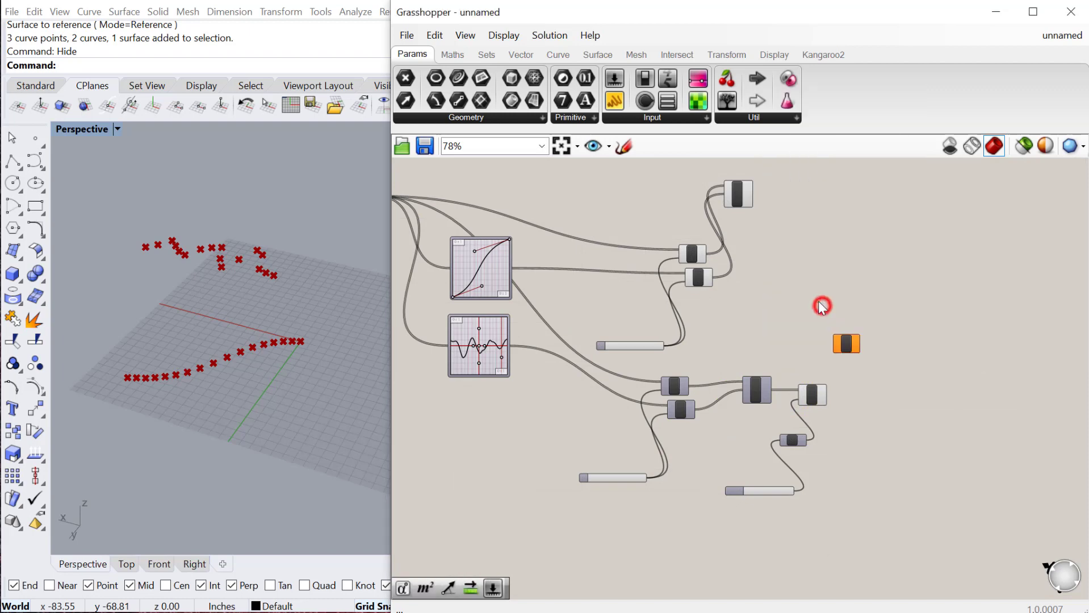
scroll(822, 296, "up", 2)
left_click_drag(717, 168, 764, 263)
left_click_drag(830, 428, 926, 391)
mouse_move(267, 378)
right_mouse_down()
mouse_move(292, 306)
mouse_move(275, 359)
right_mouse_up()
- Reshape the curve in the top Graph Mapper
right_click_drag(690, 423, 749, 391)
scroll(748, 391, "down", 1)
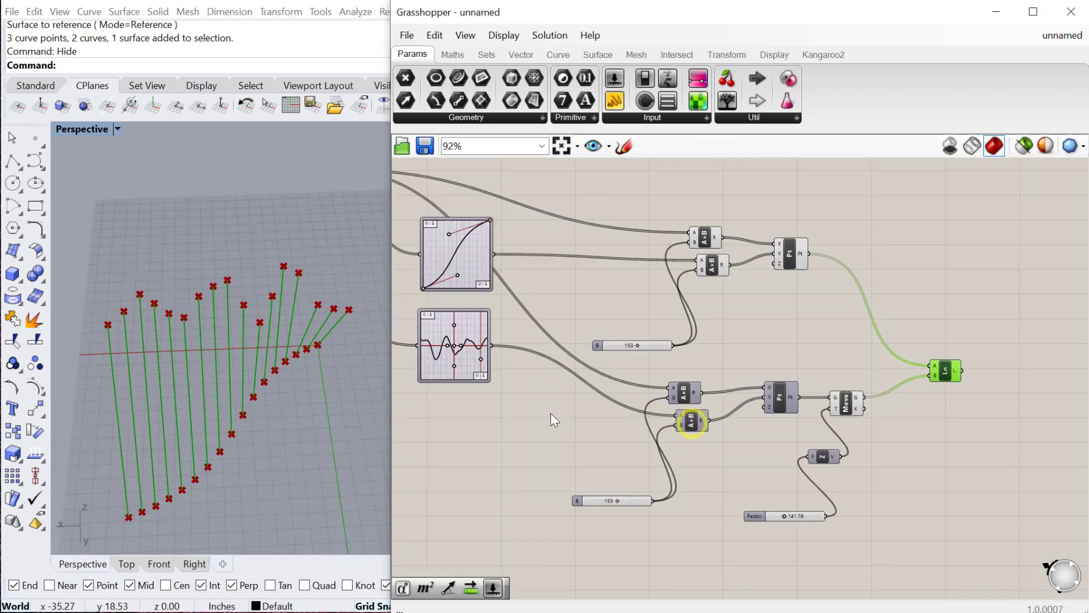
right_click_drag(502, 420, 548, 439)
scroll(515, 363, "up", 2)
mouse_move(500, 266)
left_mouse_down()
mouse_move(501, 214)
mouse_move(498, 268)
left_mouse_up()
- Switch the lower Graph Mapper to a Conic graph and bend its curve upward into an arc
right_click_drag(519, 388, 552, 355)
scroll(551, 324, "up", 2)
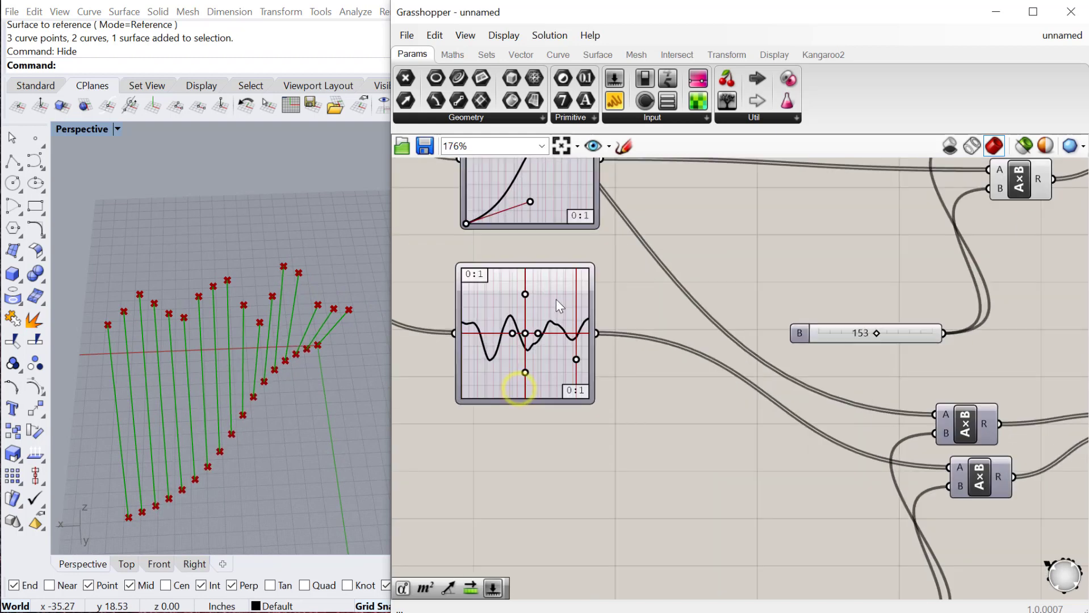
right_click(556, 300)
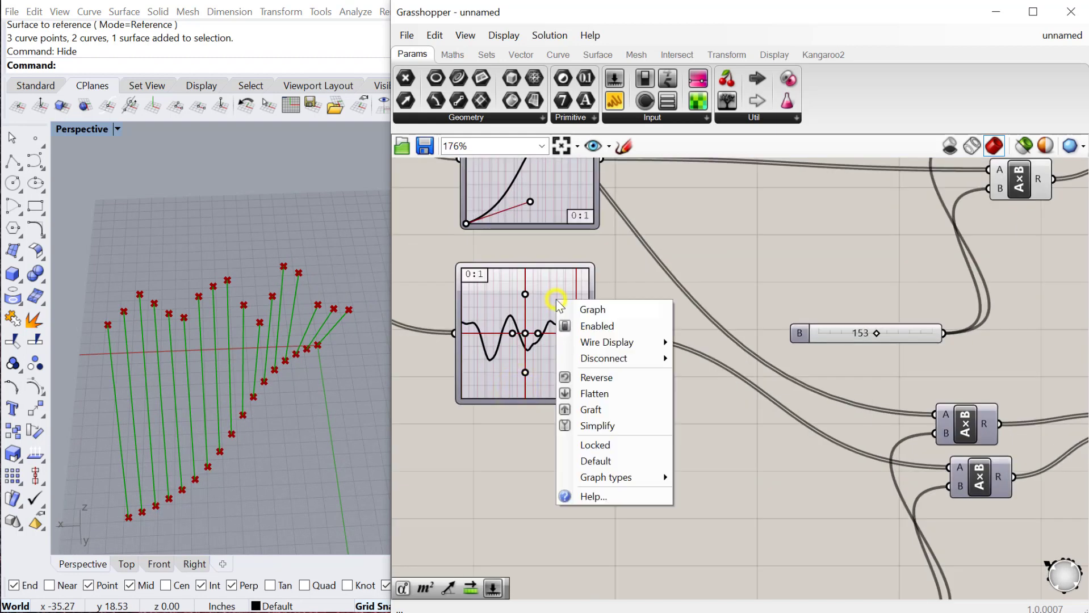
left_click(617, 480)
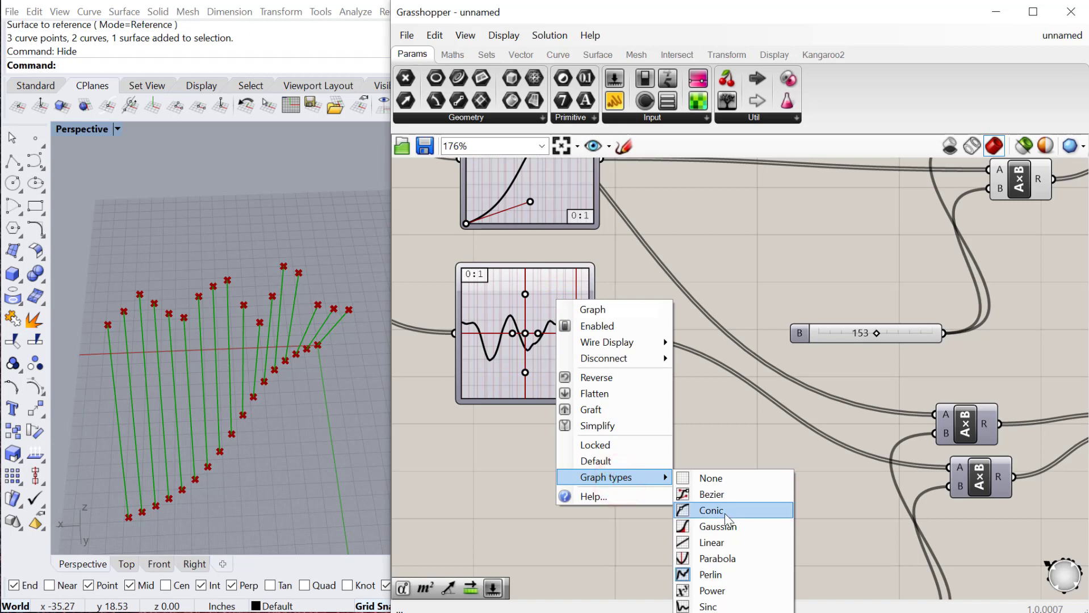
left_click(725, 512)
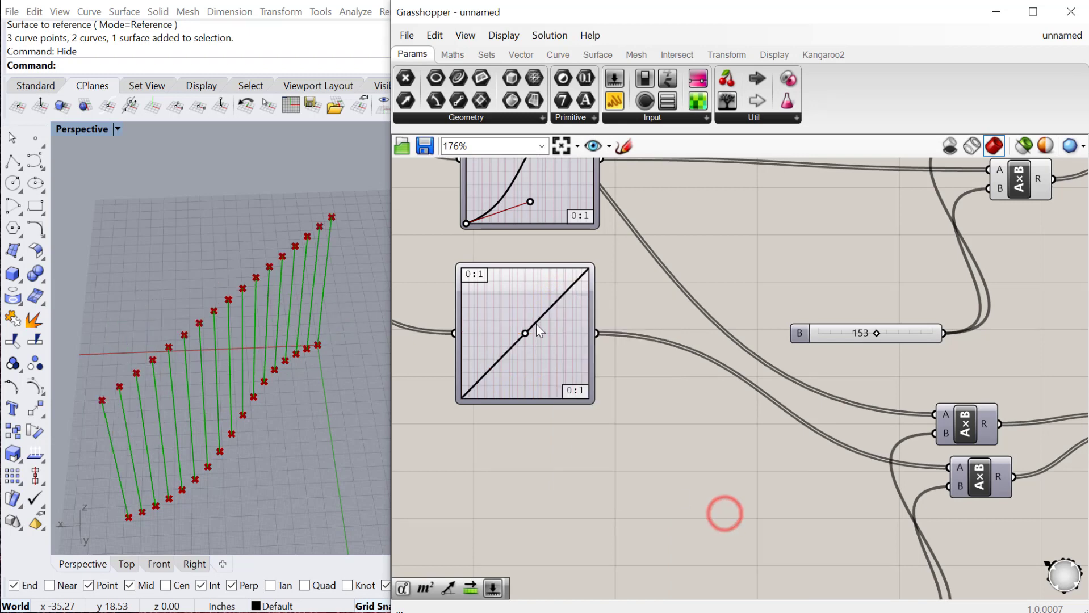
left_click_drag(525, 333, 505, 304)
right_click_drag(243, 367, 264, 335)
- Raise the Steps slider from 16 to 25
scroll(531, 417, "down", 2)
right_click_drag(486, 389, 755, 435)
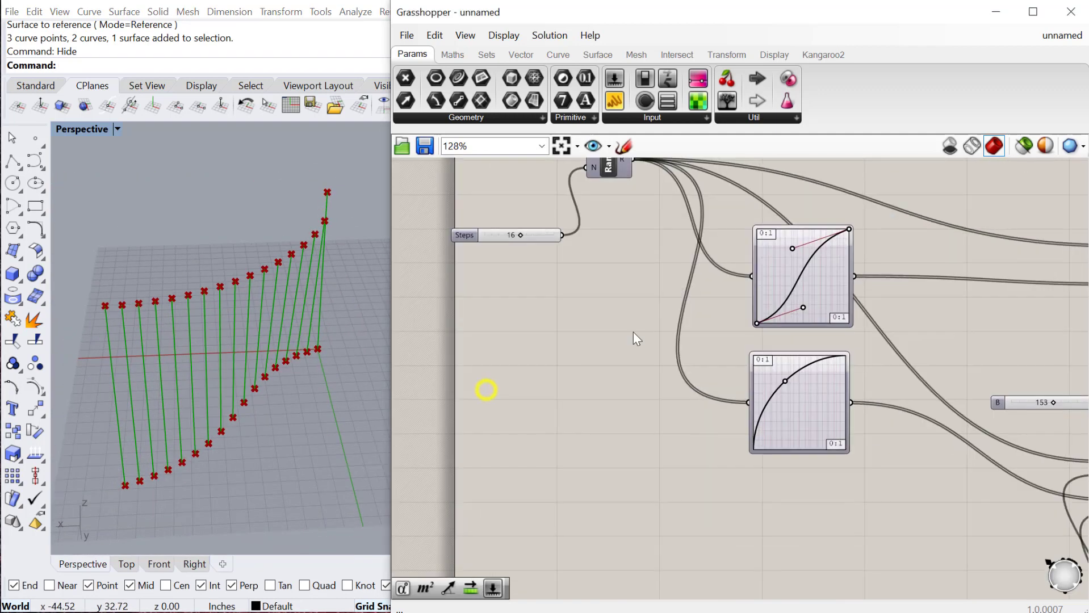
right_click_drag(631, 334, 613, 421)
scroll(543, 268, "up", 2)
left_click_drag(486, 344, 519, 347)
right_click_drag(277, 391, 270, 361)
- Reshape the upper Bezier graph by moving its lower and upper handles down
scroll(270, 378, "down", 2)
scroll(659, 520, "down", 2)
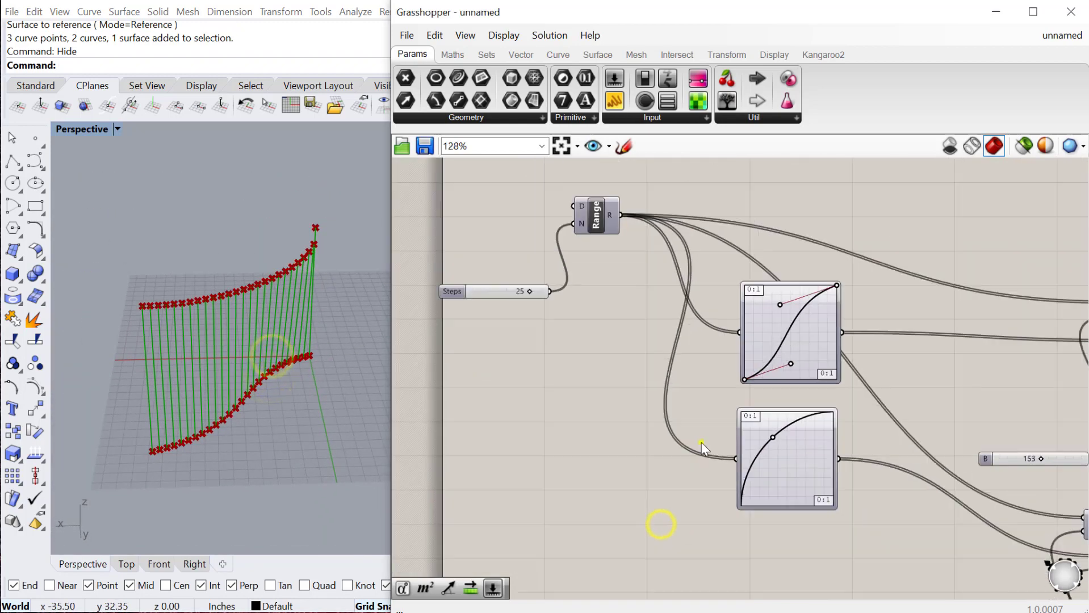
scroll(765, 348, "up", 1)
left_click_drag(766, 362, 771, 372)
left_click_drag(761, 291, 749, 297)
scroll(150, 374, "down", 2)
right_click_drag(191, 380, 177, 371)
scroll(182, 368, "up", 4)
scroll(657, 353, "down", 2)
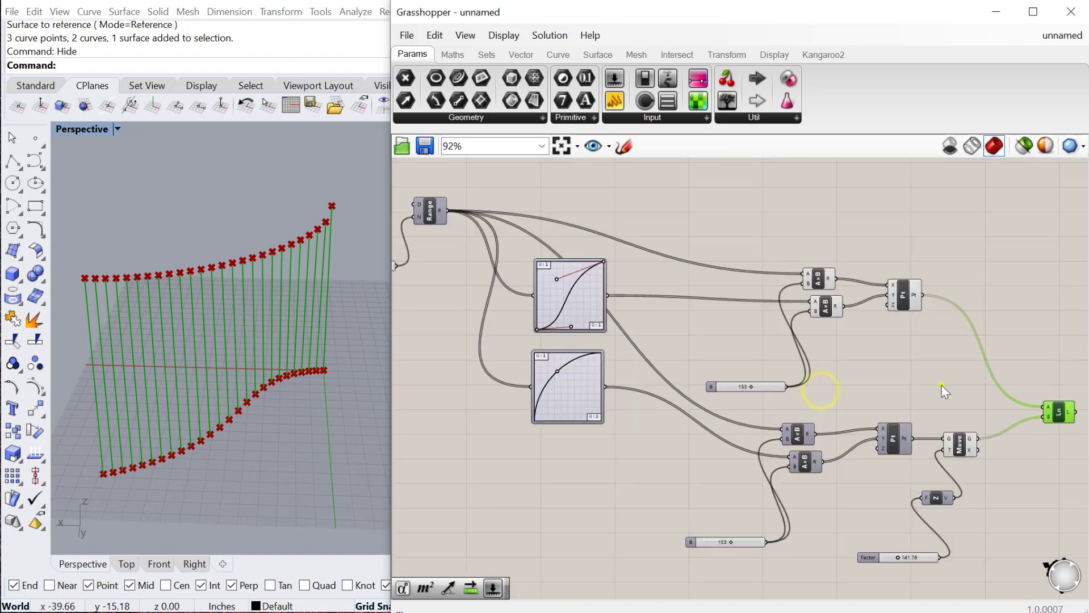